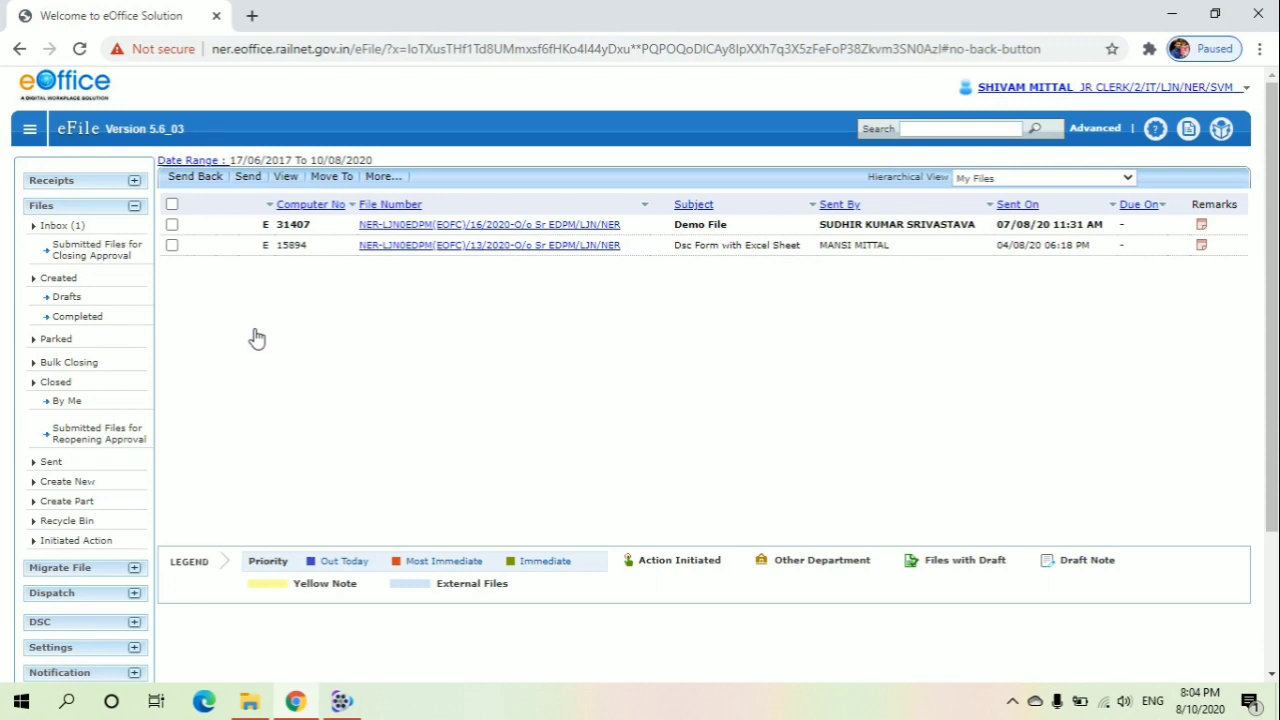
Open the form for creating a new electronic file from the Files section
{"action": "left_click", "coordinate": [134, 207]}
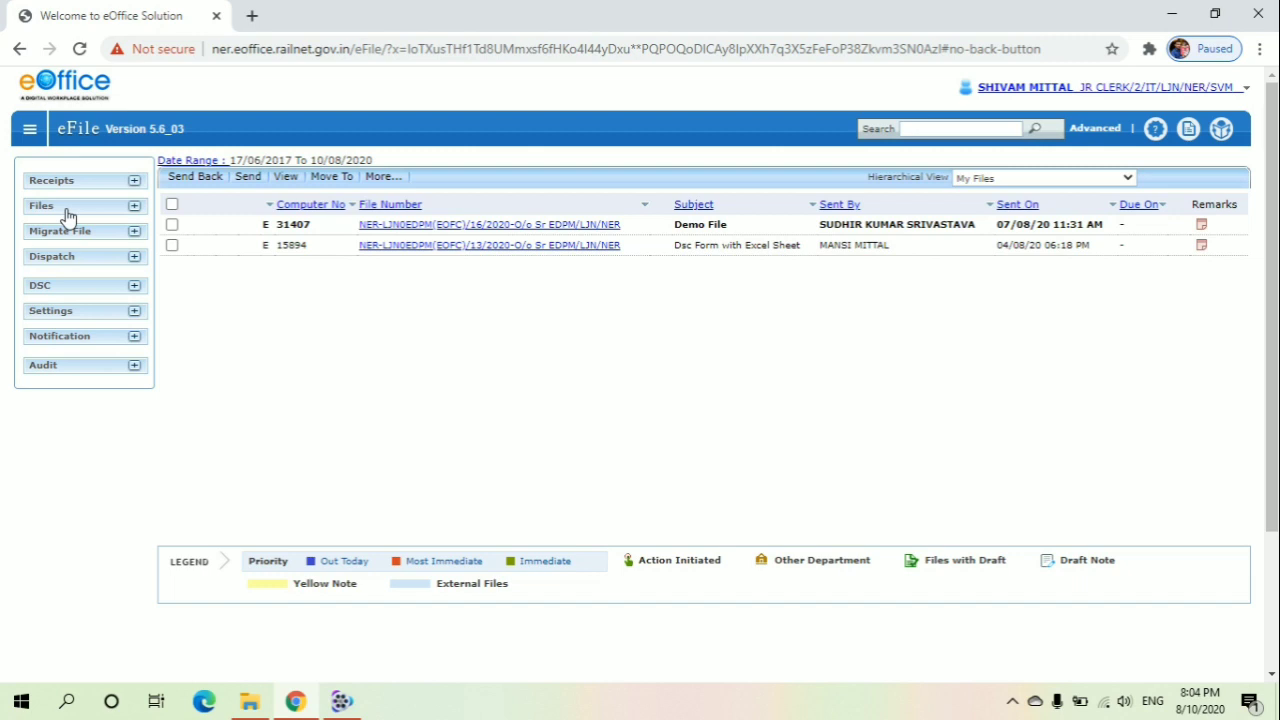
{"action": "left_click", "coordinate": [134, 208]}
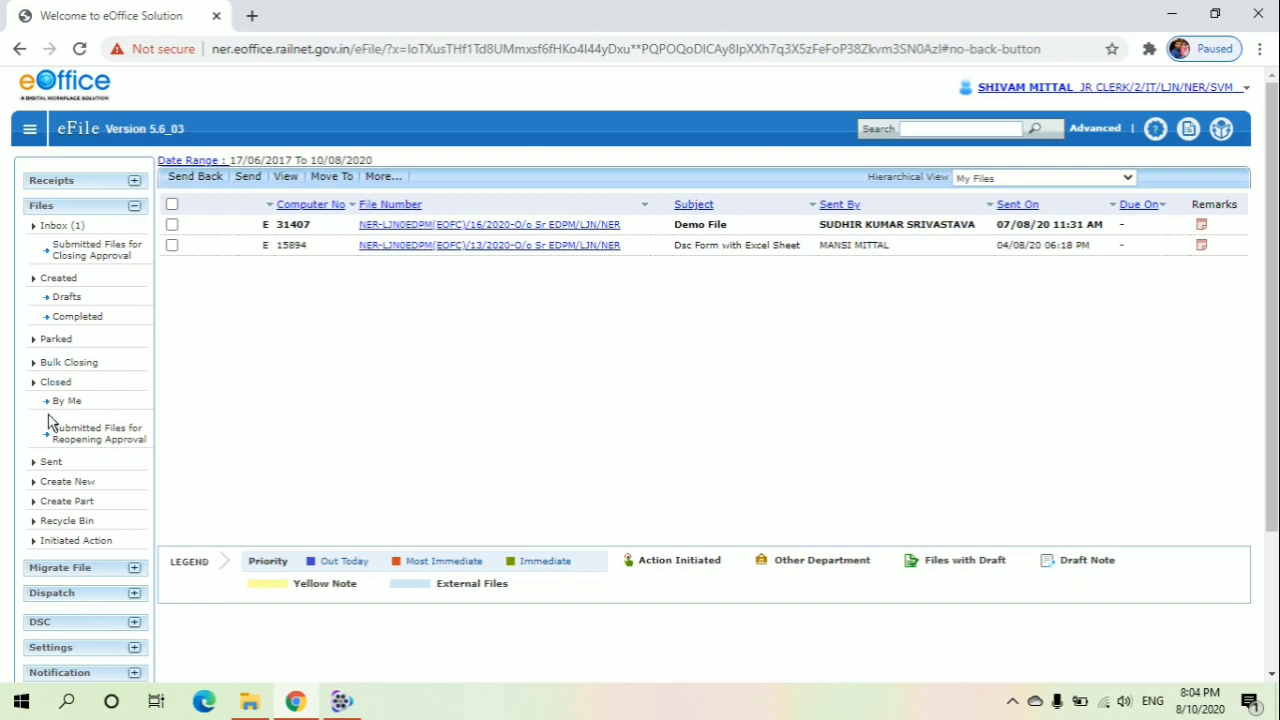
{"action": "left_click", "coordinate": [65, 488]}
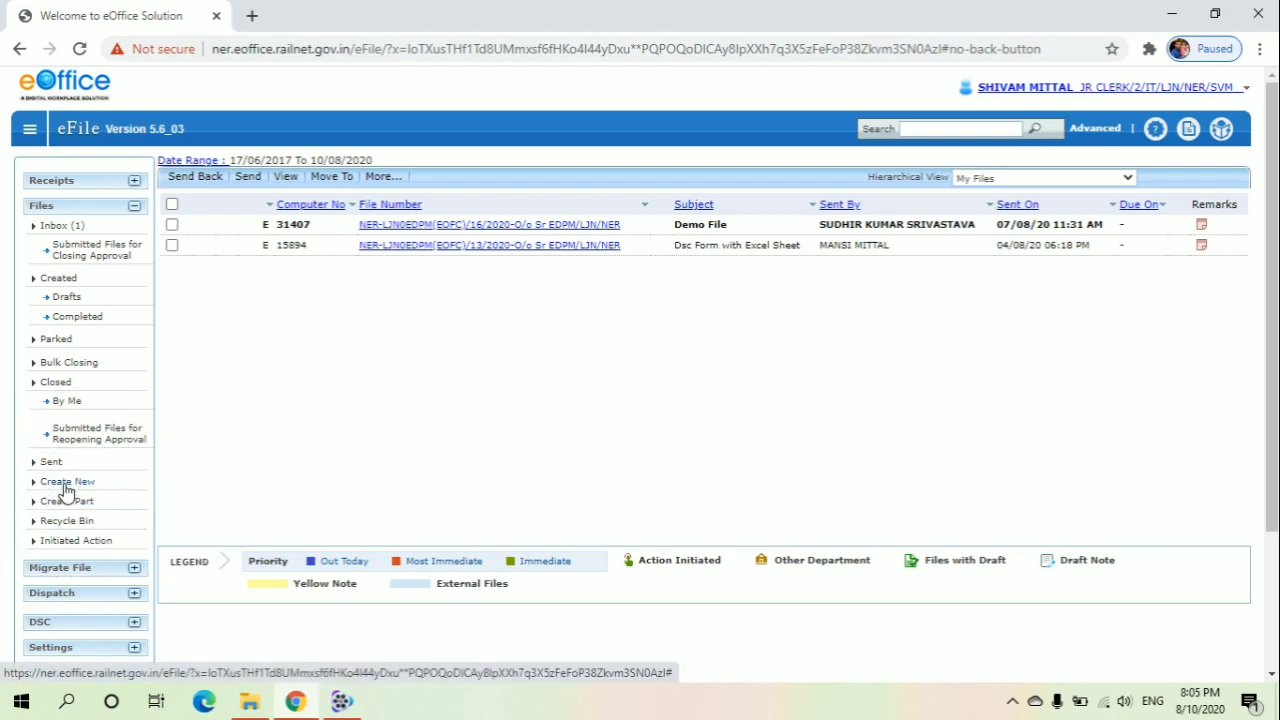
{"action": "left_click", "coordinate": [65, 488]}
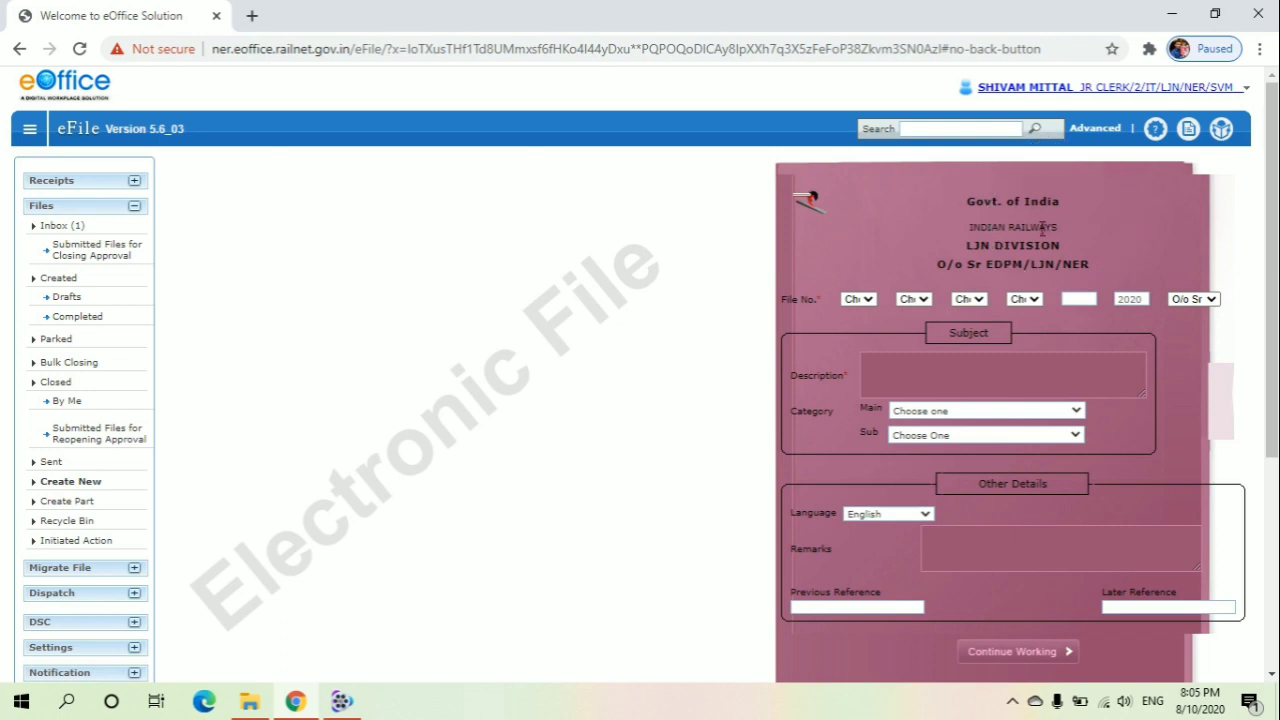
Set the first part of the file number to NER - NORTH EASTERN RAILWAY
{"action": "left_click", "coordinate": [962, 265]}
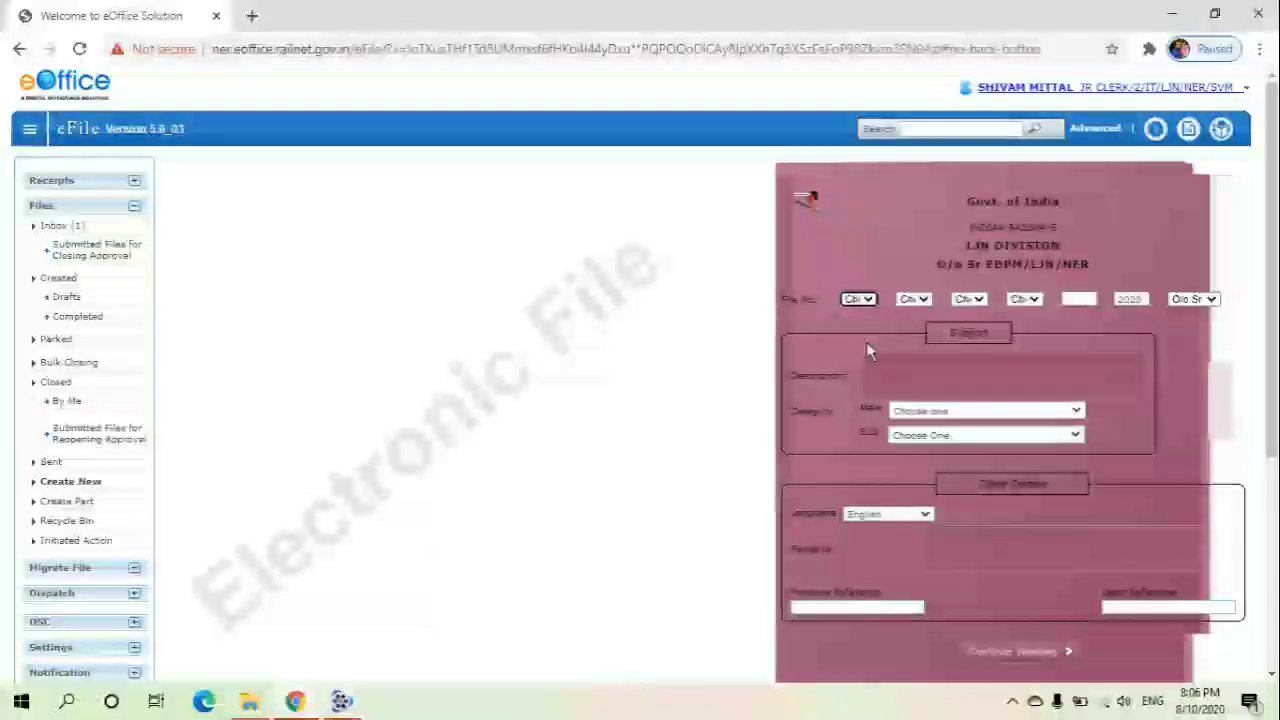
{"action": "left_click", "coordinate": [860, 300]}
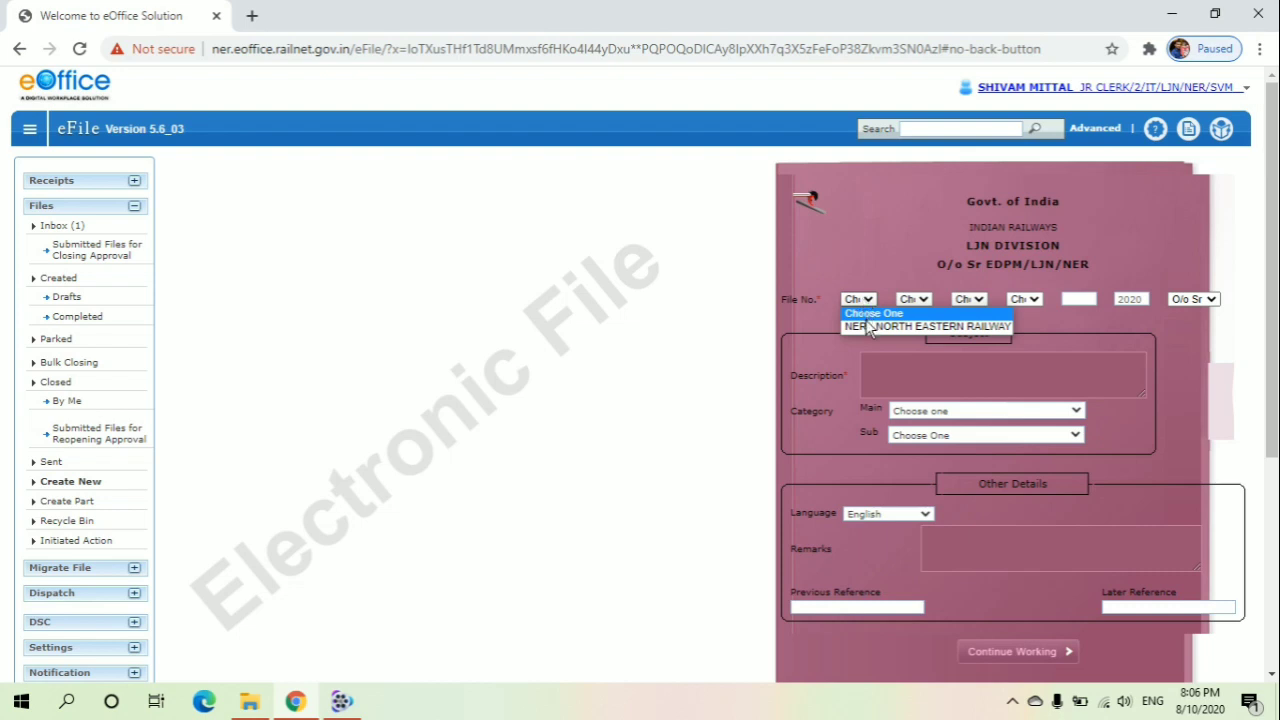
{"action": "left_click", "coordinate": [865, 316]}
{"action": "left_click", "coordinate": [862, 299]}
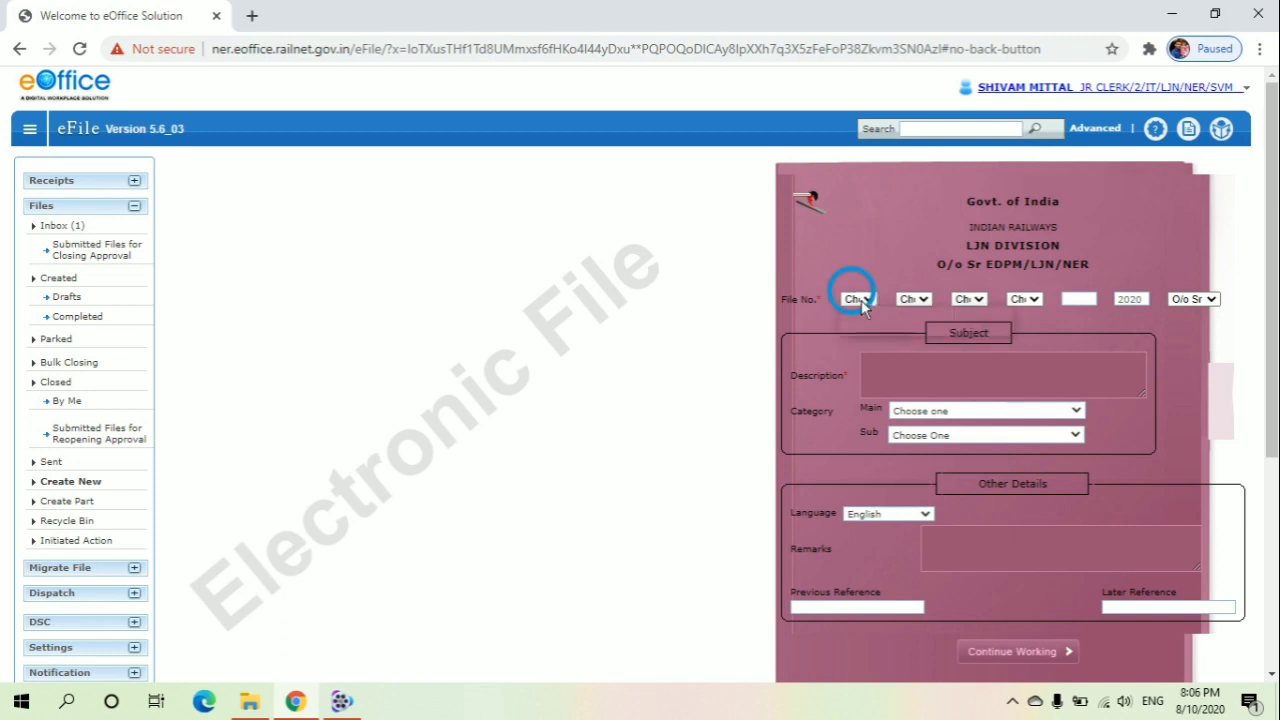
{"action": "left_click", "coordinate": [868, 327]}
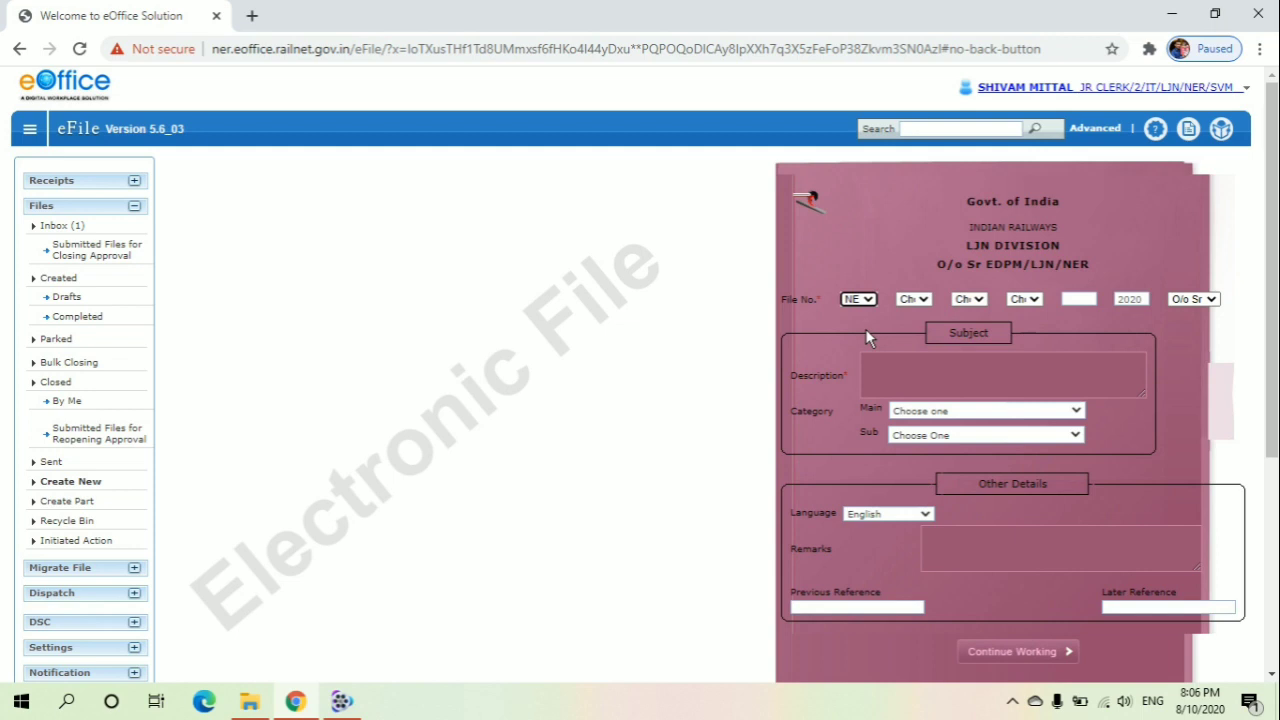
Choose LJN - LUCKNOW and EDPM - EDPM for the second and third file number parts
{"action": "left_click", "coordinate": [924, 301]}
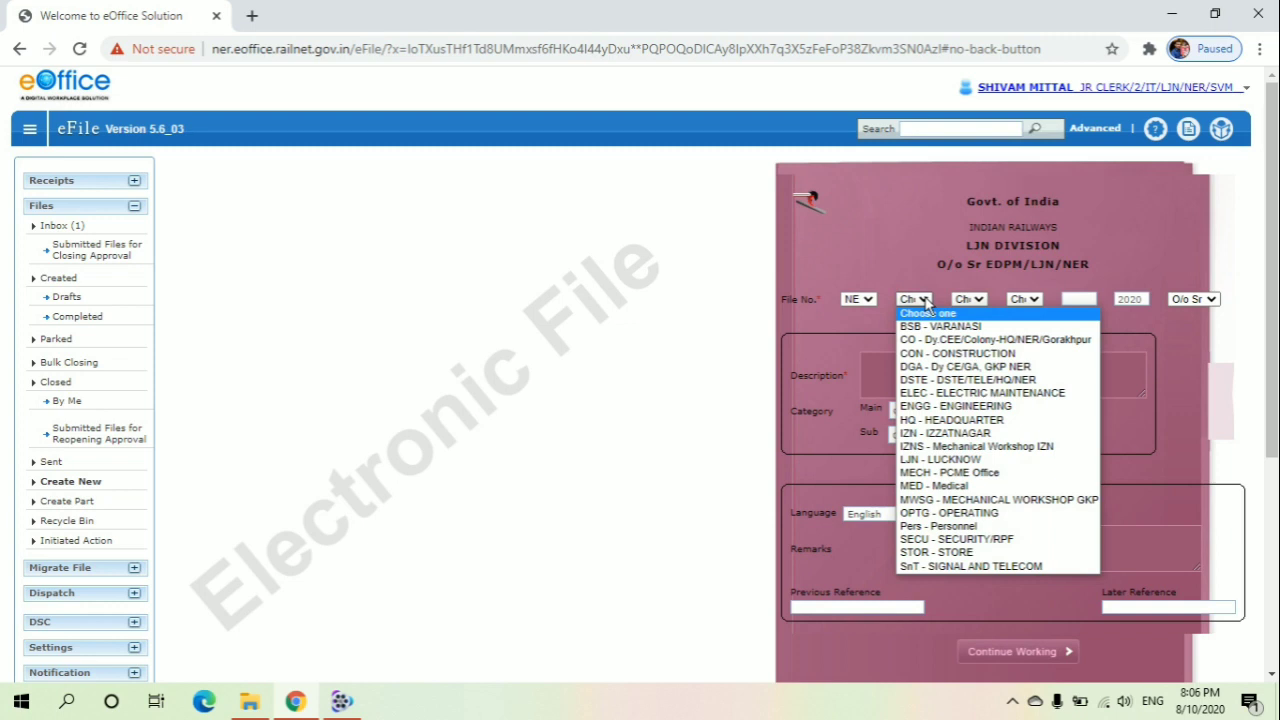
{"action": "left_click", "coordinate": [968, 461]}
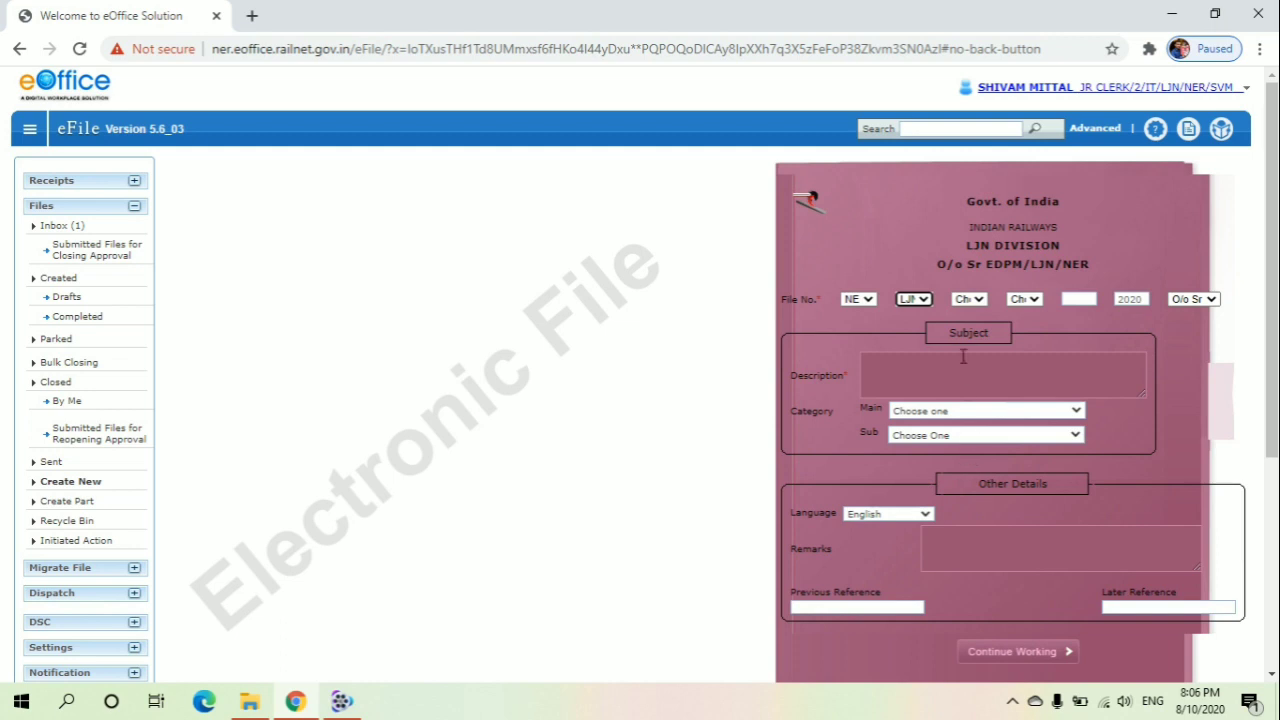
{"action": "left_click", "coordinate": [970, 300]}
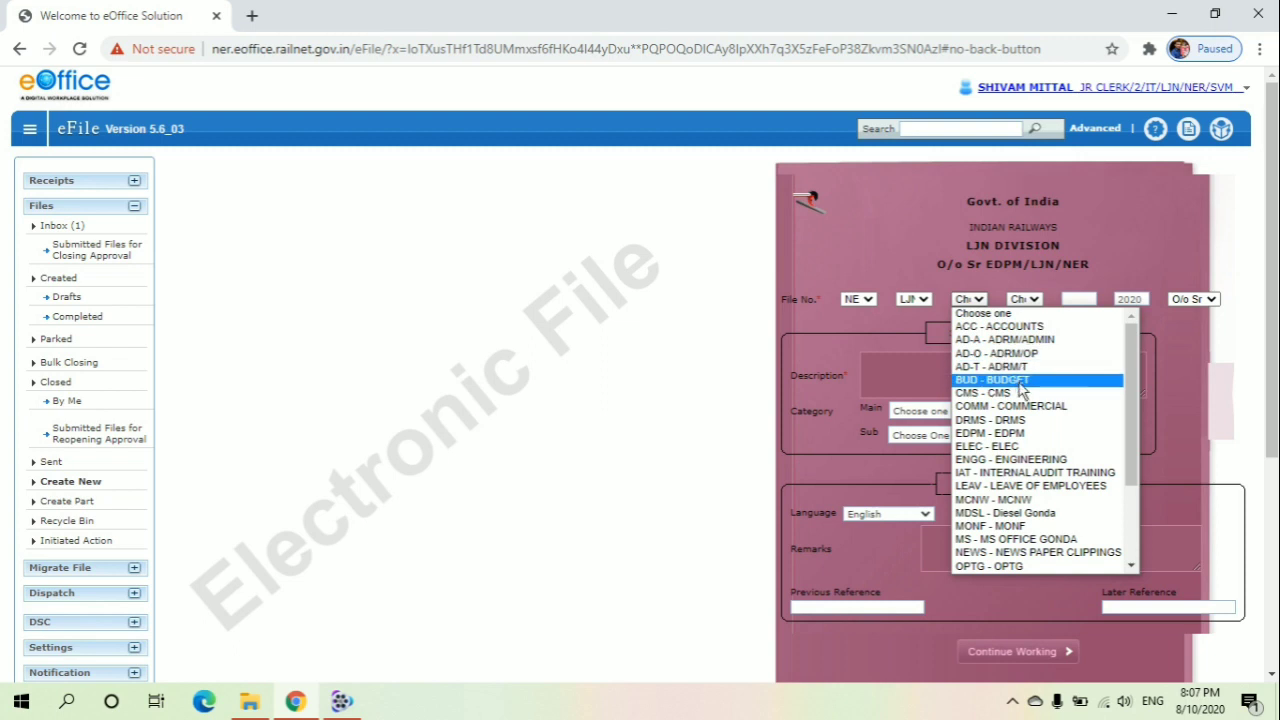
{"action": "left_click", "coordinate": [997, 434]}
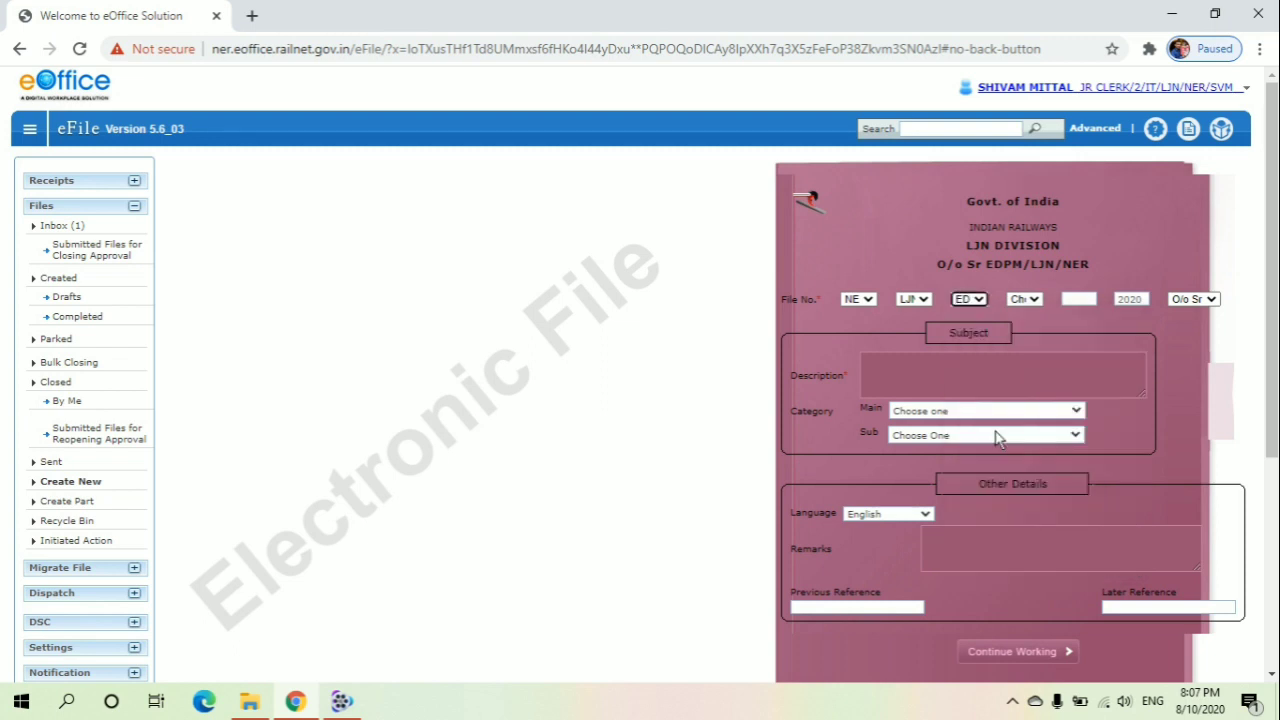
Choose EOFC - E-OFFICE IMPLEMENTATION as the fourth file number part
{"action": "left_click", "coordinate": [1026, 299]}
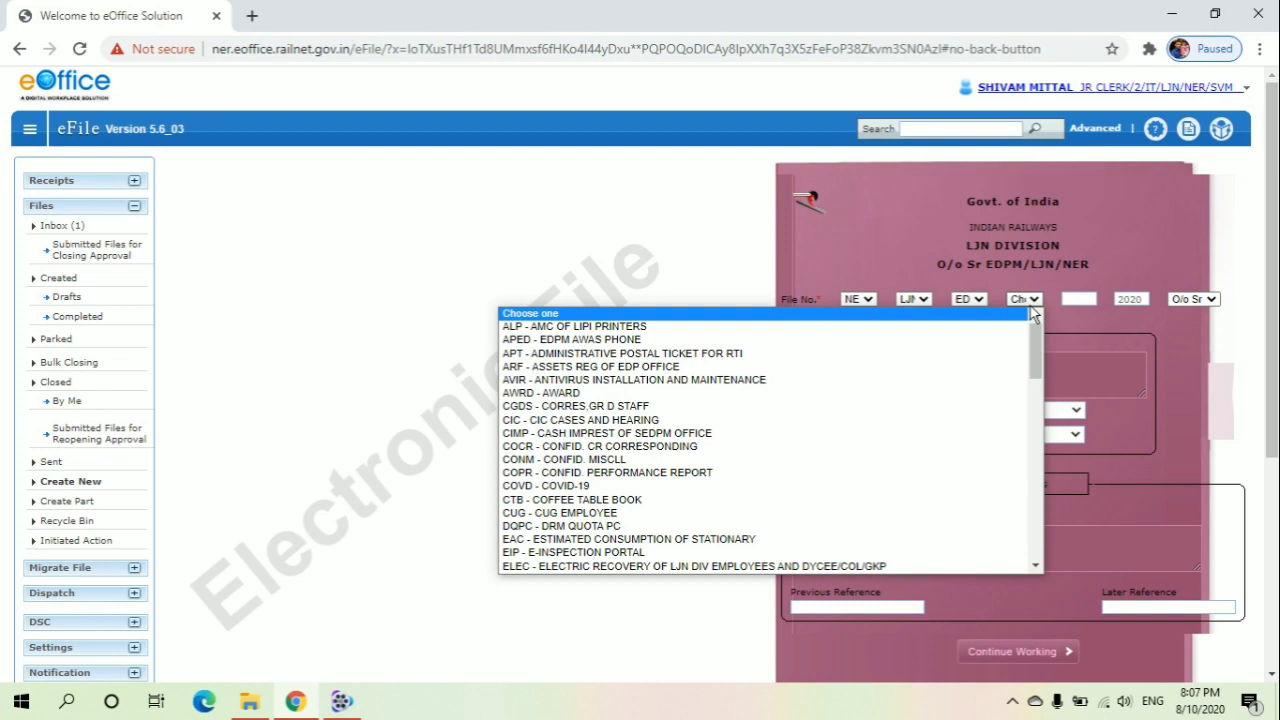
{"action": "mouse_move", "coordinate": [1033, 334]}
{"action": "left_mouse_down"}
{"action": "mouse_move", "coordinate": [1043, 420]}
{"action": "mouse_move", "coordinate": [1044, 333]}
{"action": "left_mouse_up"}
{"action": "left_click_drag", "start_coordinate": [1040, 335], "coordinate": [1038, 370]}
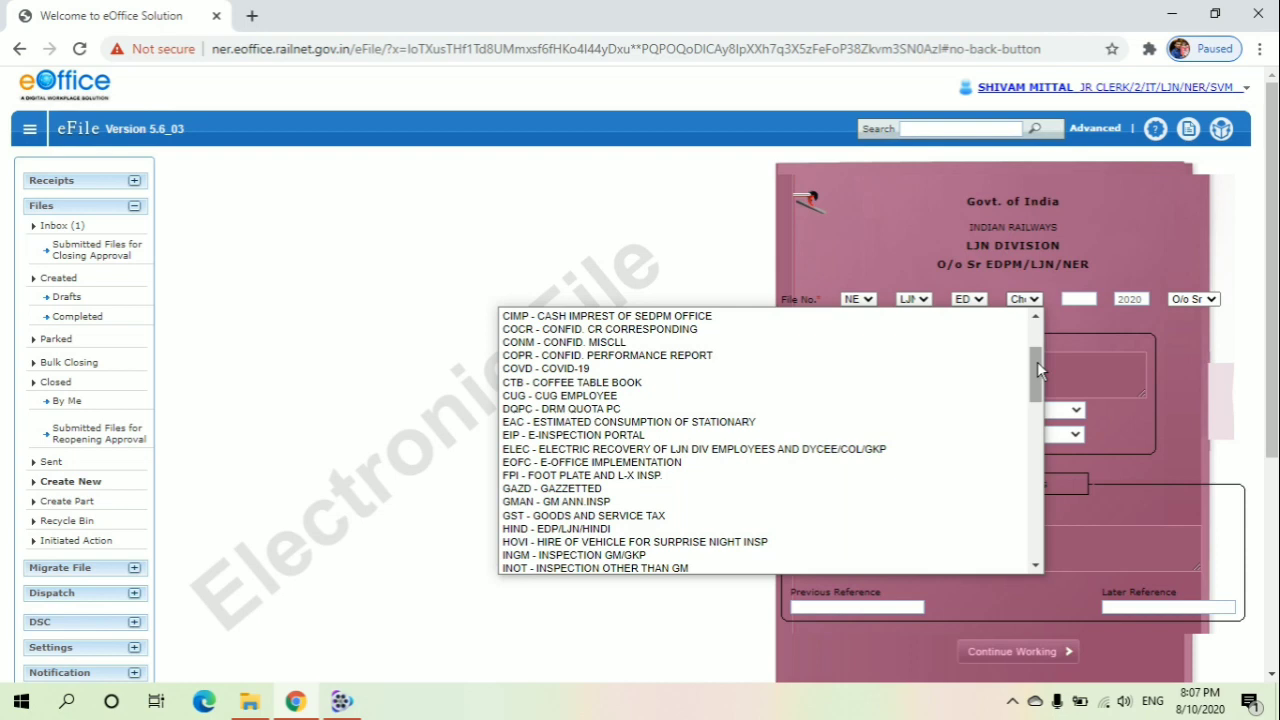
{"action": "left_click", "coordinate": [626, 470]}
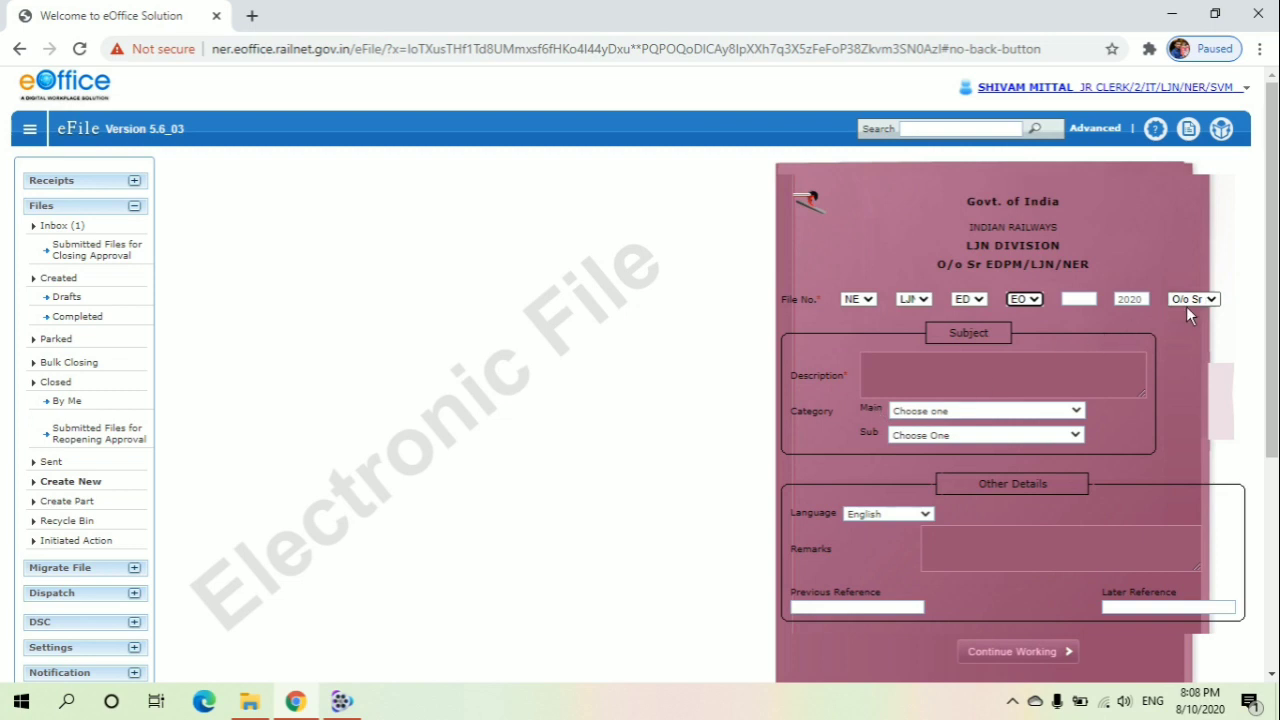
Enter Demo File as the subject description
{"action": "left_click", "coordinate": [885, 377]}
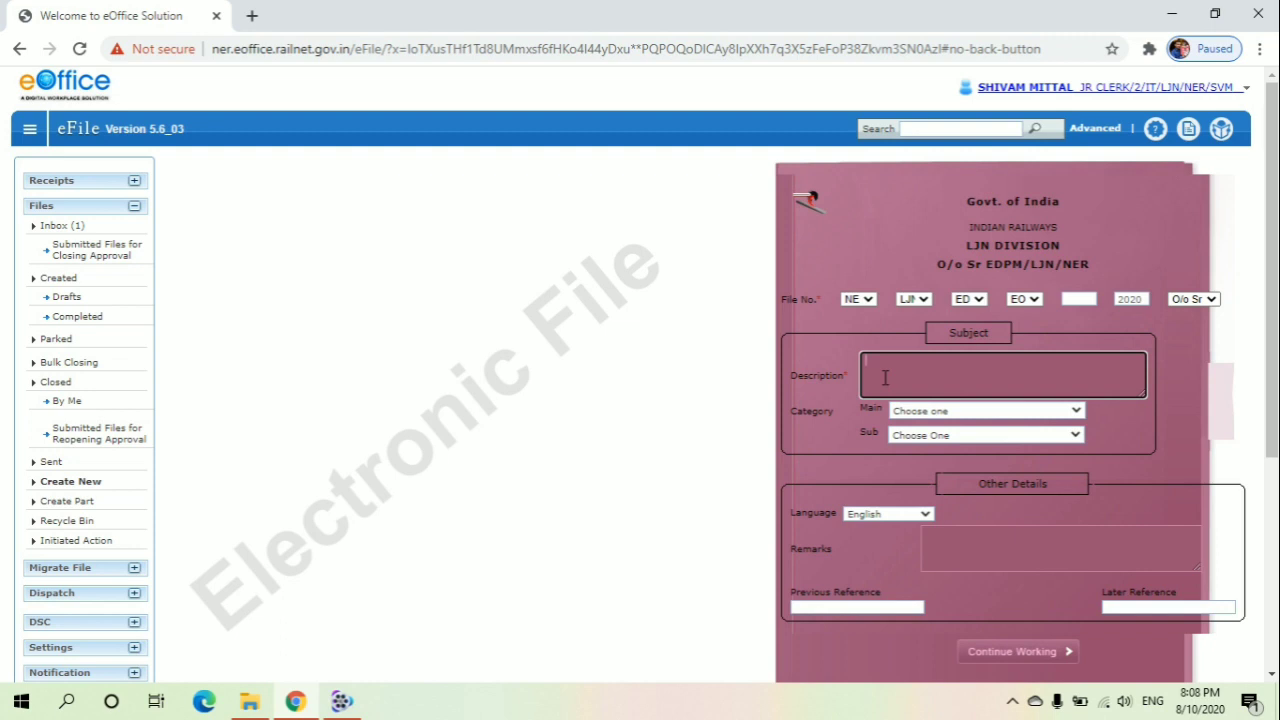
{"action": "type", "text": "Demo File"}
Set the main category to General
{"action": "left_click", "coordinate": [913, 413]}
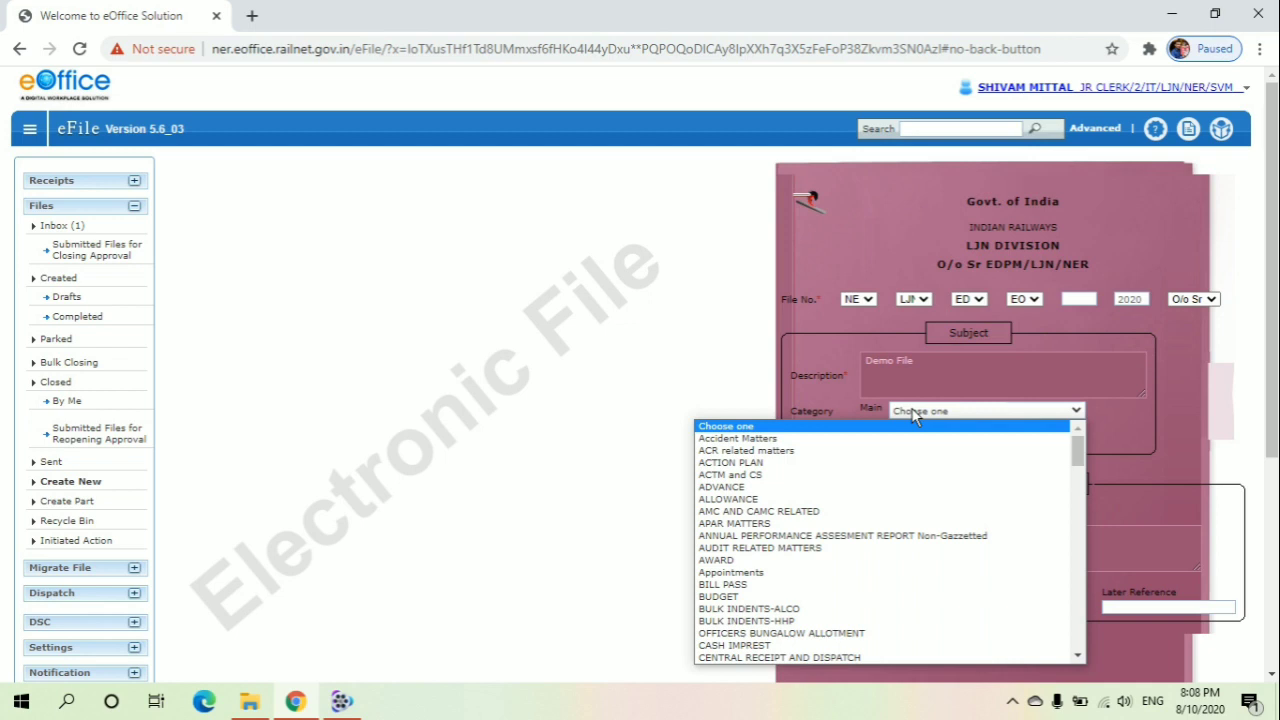
{"action": "type", "text": "gen"}
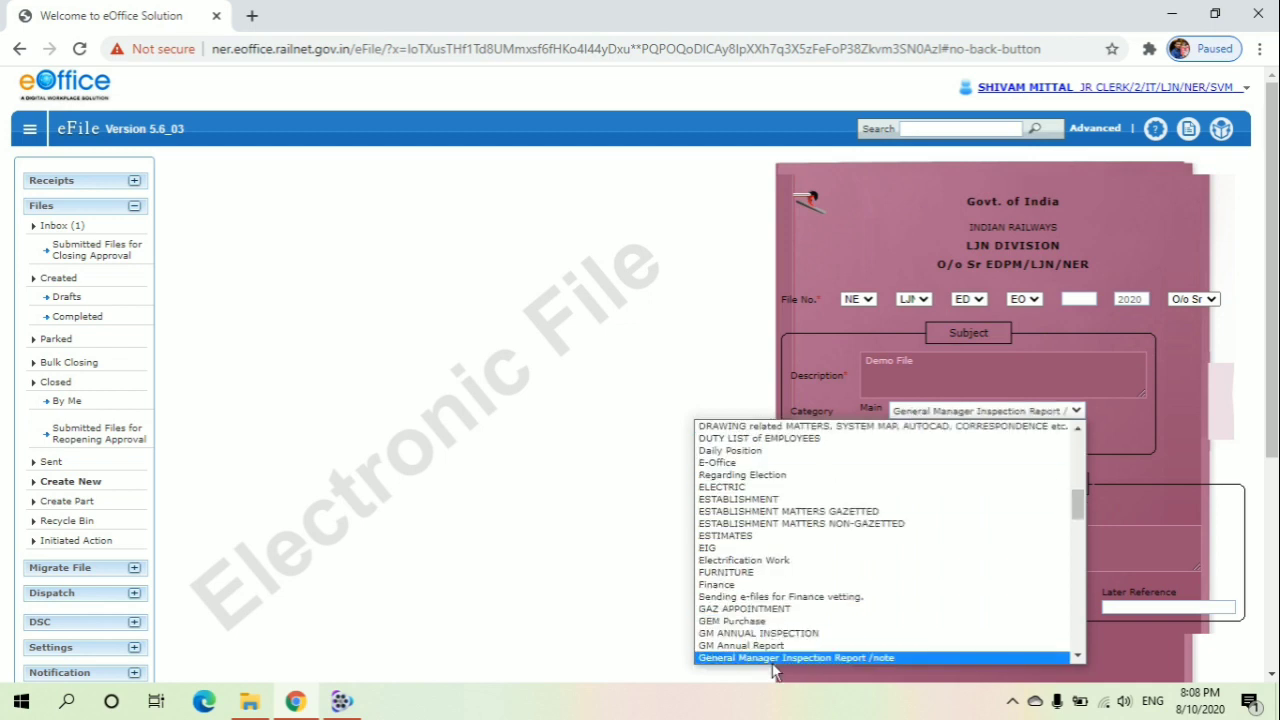
{"action": "key", "text": "Down"}
{"action": "key", "text": "Down"}
{"action": "key", "text": "Down"}
{"action": "key", "text": "Down"}
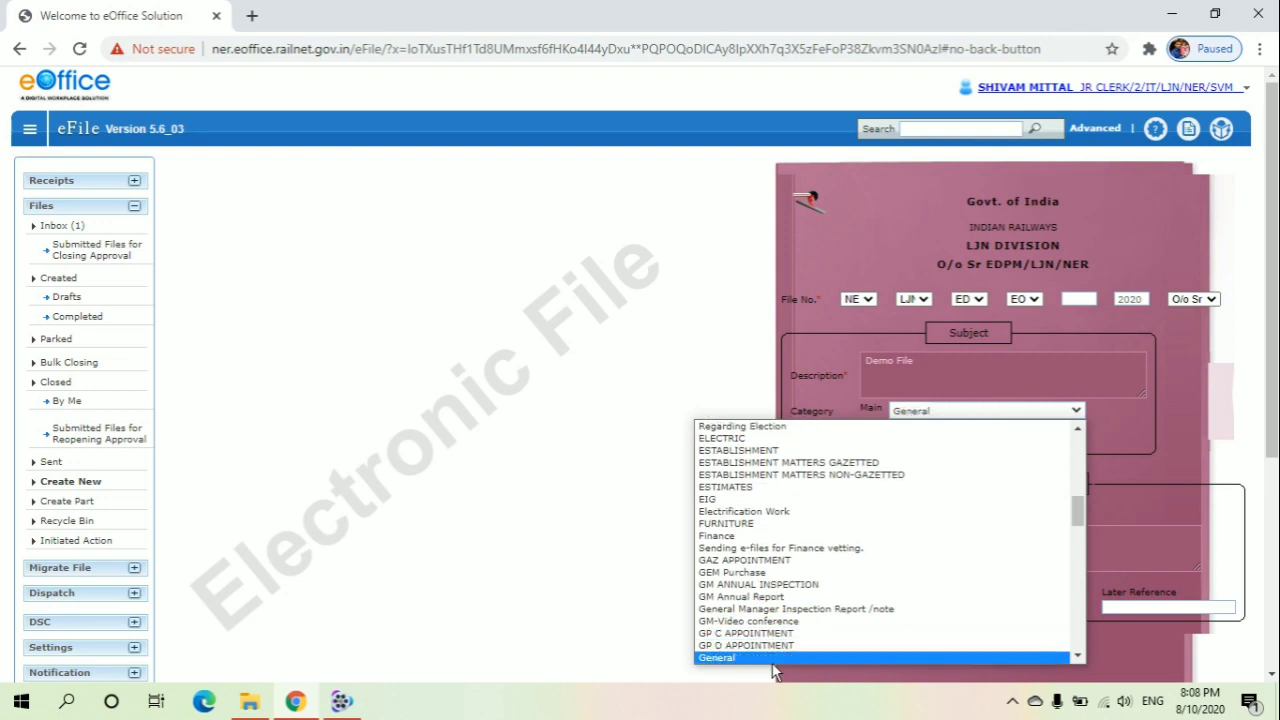
{"action": "key", "text": "Return"}
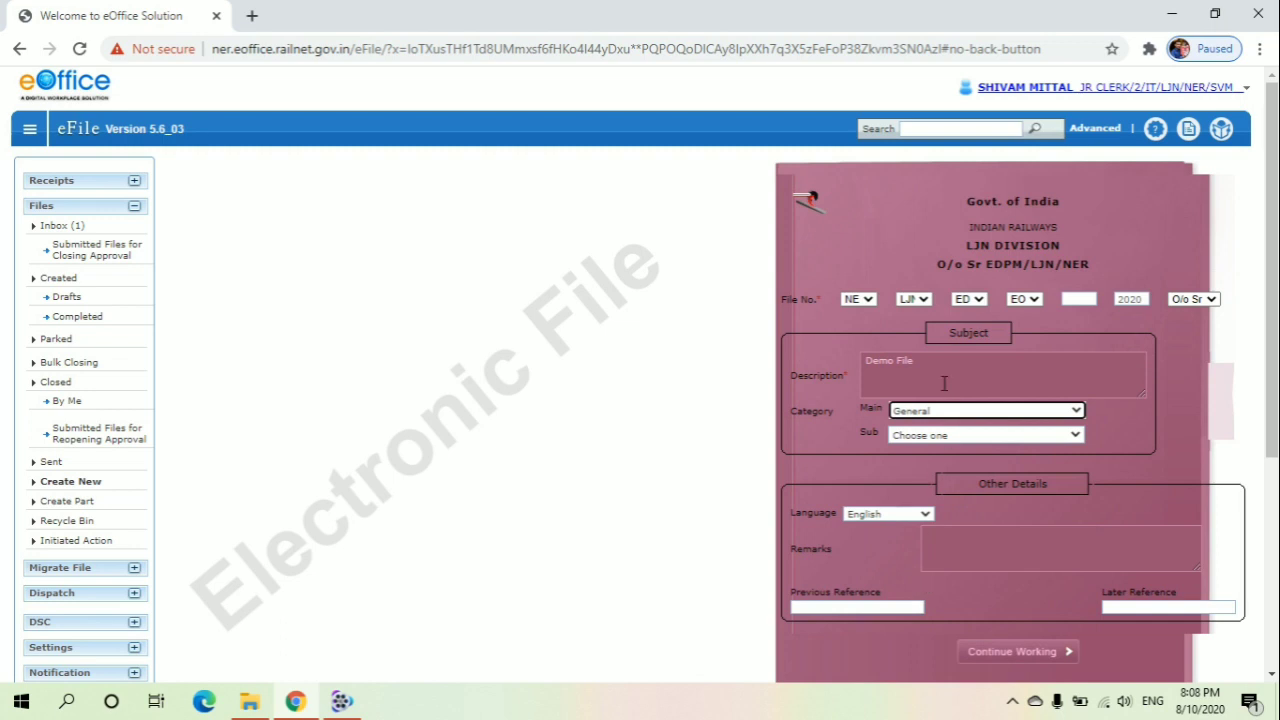
Continue working on the new file and confirm generating its file number
{"action": "left_click", "coordinate": [925, 436]}
{"action": "left_click", "coordinate": [924, 440]}
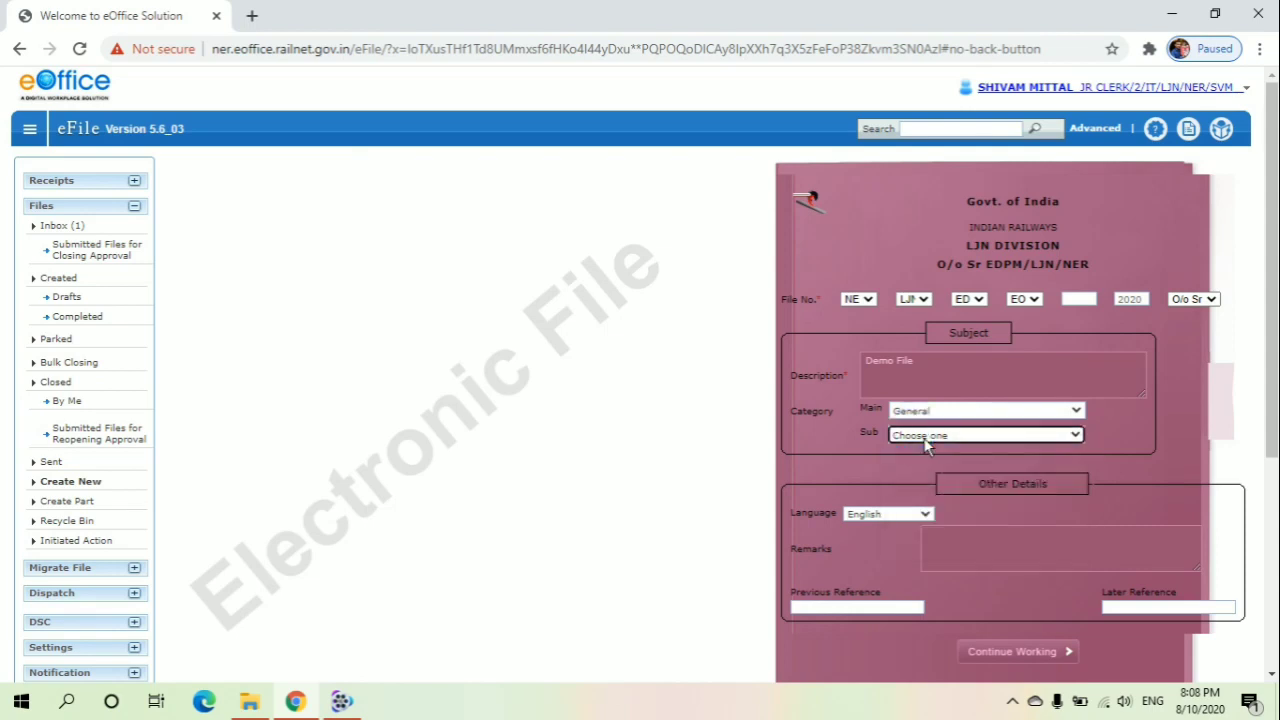
{"action": "left_click", "coordinate": [896, 515]}
{"action": "left_click", "coordinate": [896, 515]}
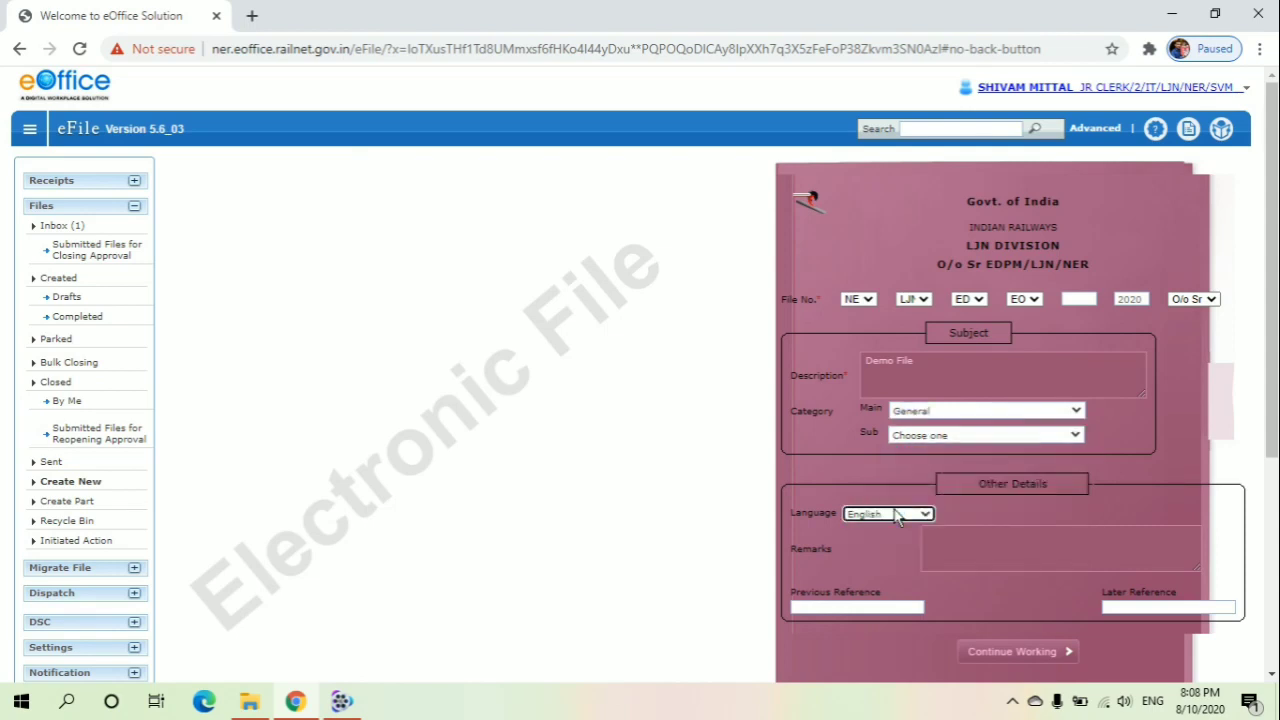
{"action": "left_click", "coordinate": [964, 532]}
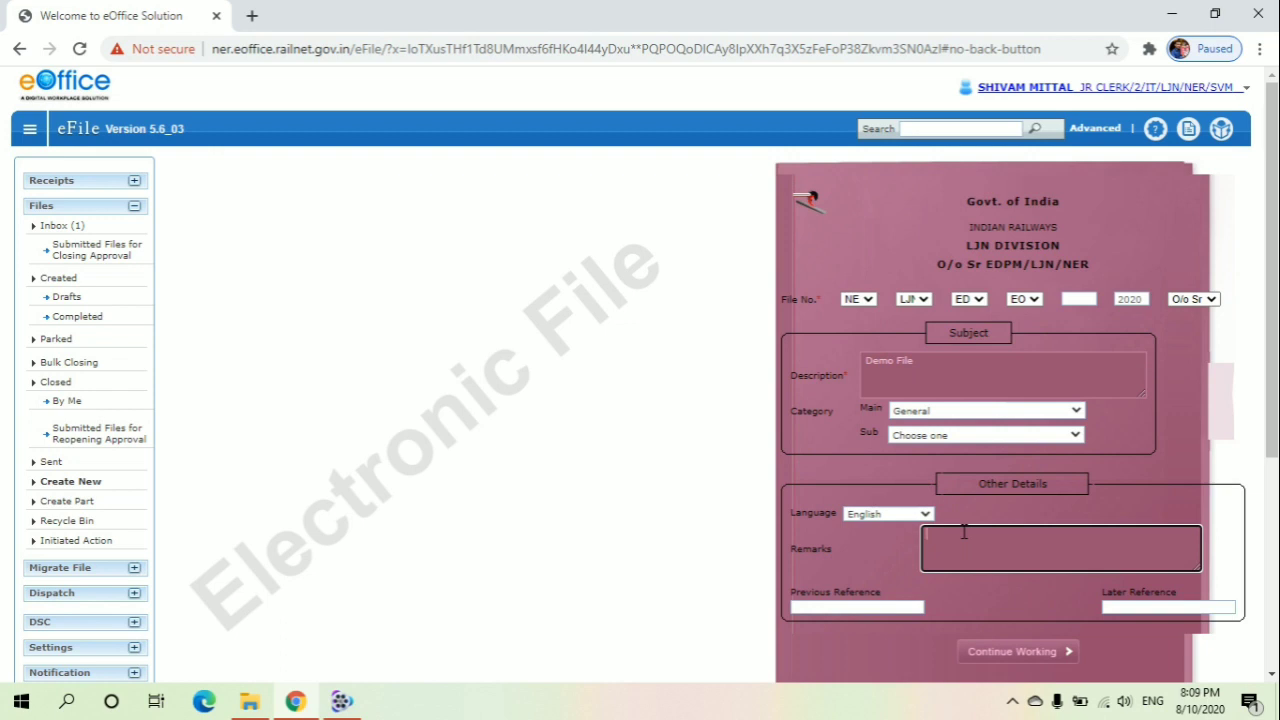
{"action": "left_click", "coordinate": [1001, 655]}
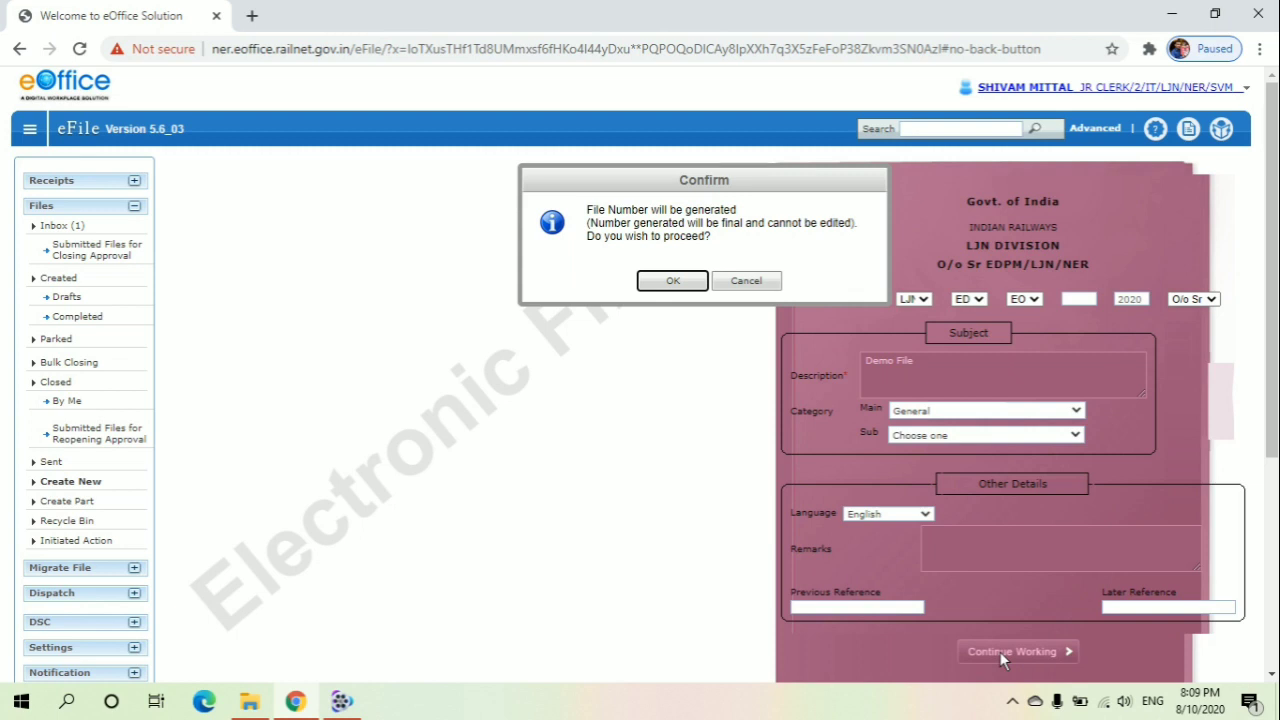
{"action": "left_click", "coordinate": [672, 281]}
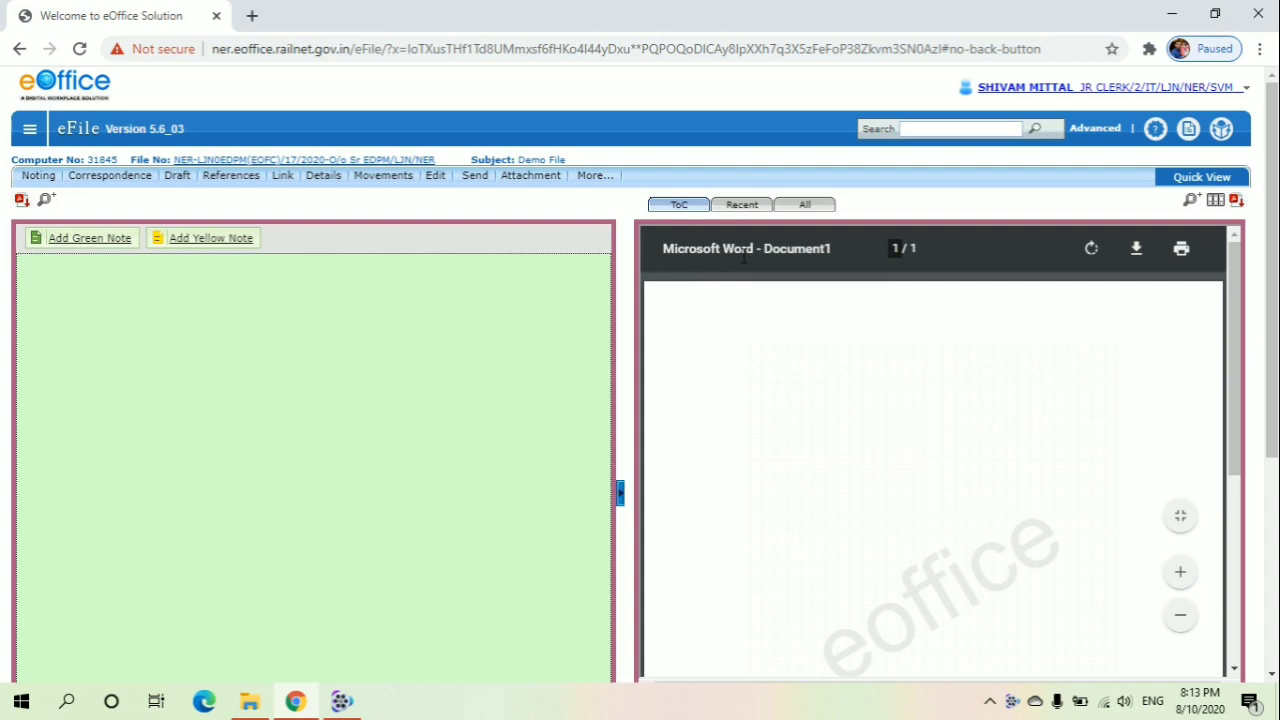
Open the file's table of contents and start attaching a correspondence receipt
{"action": "left_click", "coordinate": [687, 223]}
{"action": "left_click", "coordinate": [687, 223]}
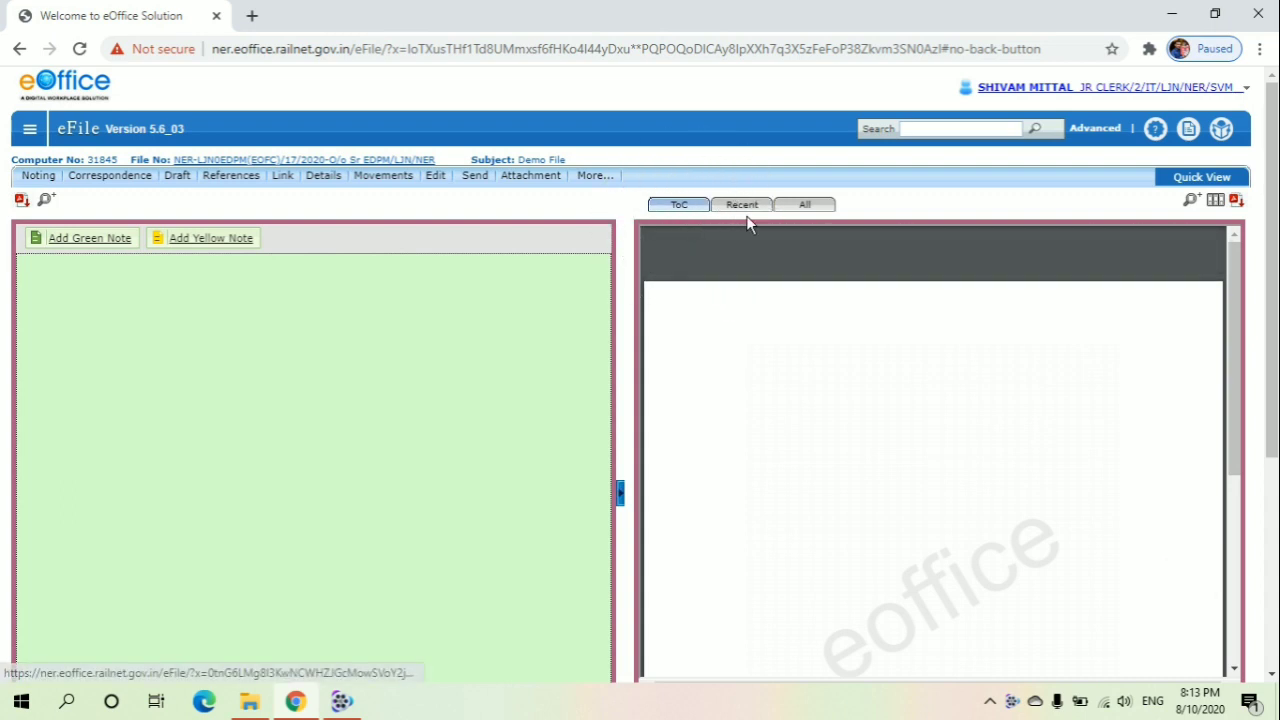
{"action": "left_click", "coordinate": [682, 210]}
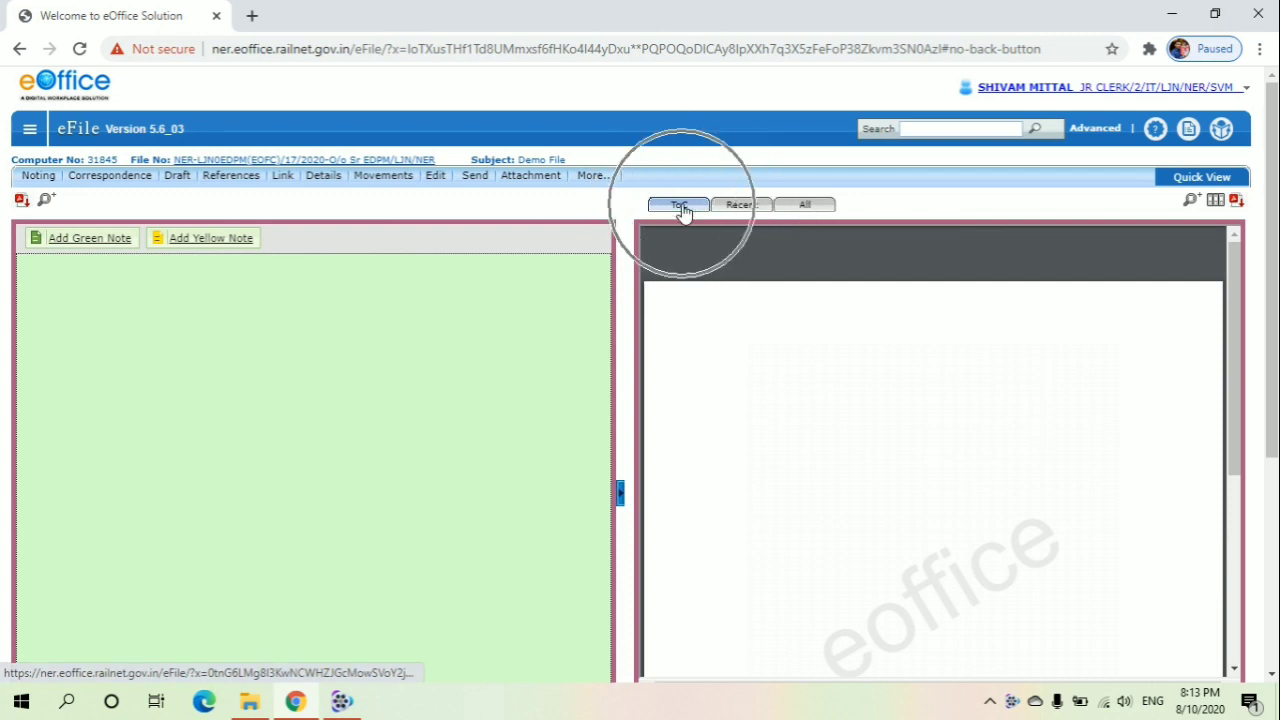
{"action": "left_click", "coordinate": [682, 210]}
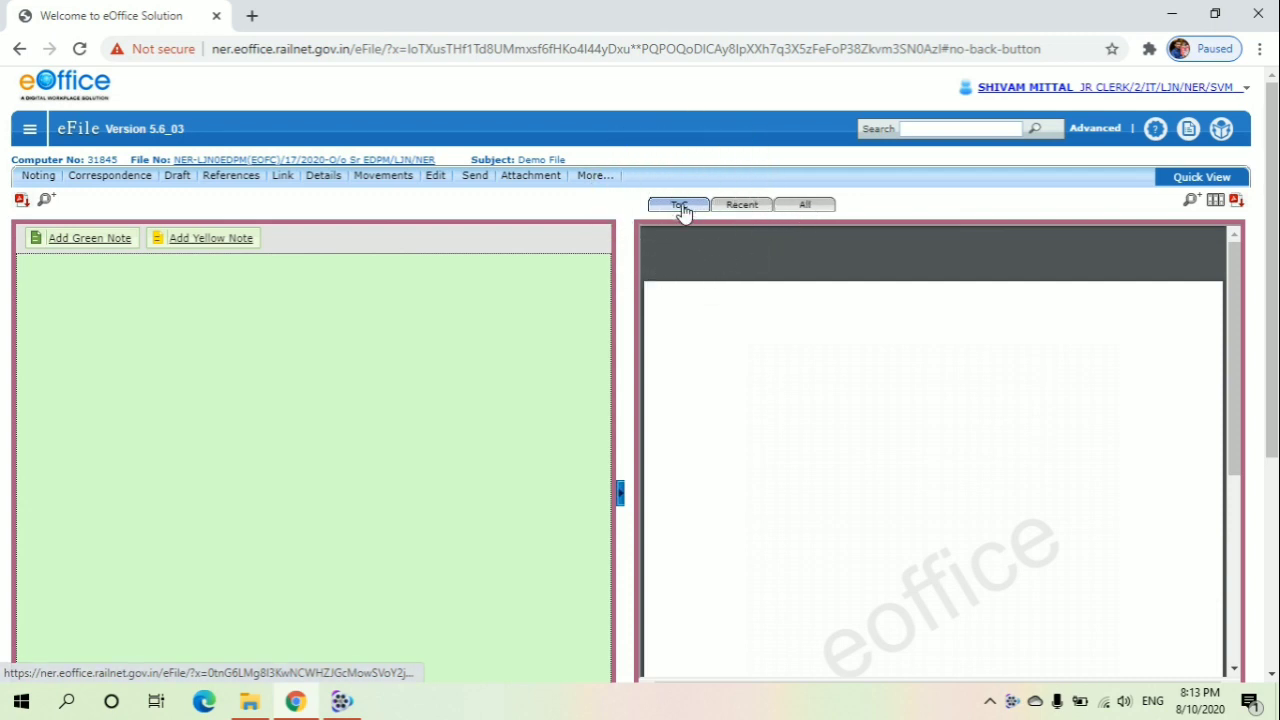
{"action": "left_click", "coordinate": [682, 210]}
{"action": "left_click", "coordinate": [682, 210]}
{"action": "scroll", "coordinate": [684, 214], "scroll_direction": "down", "scroll_amount": 1}
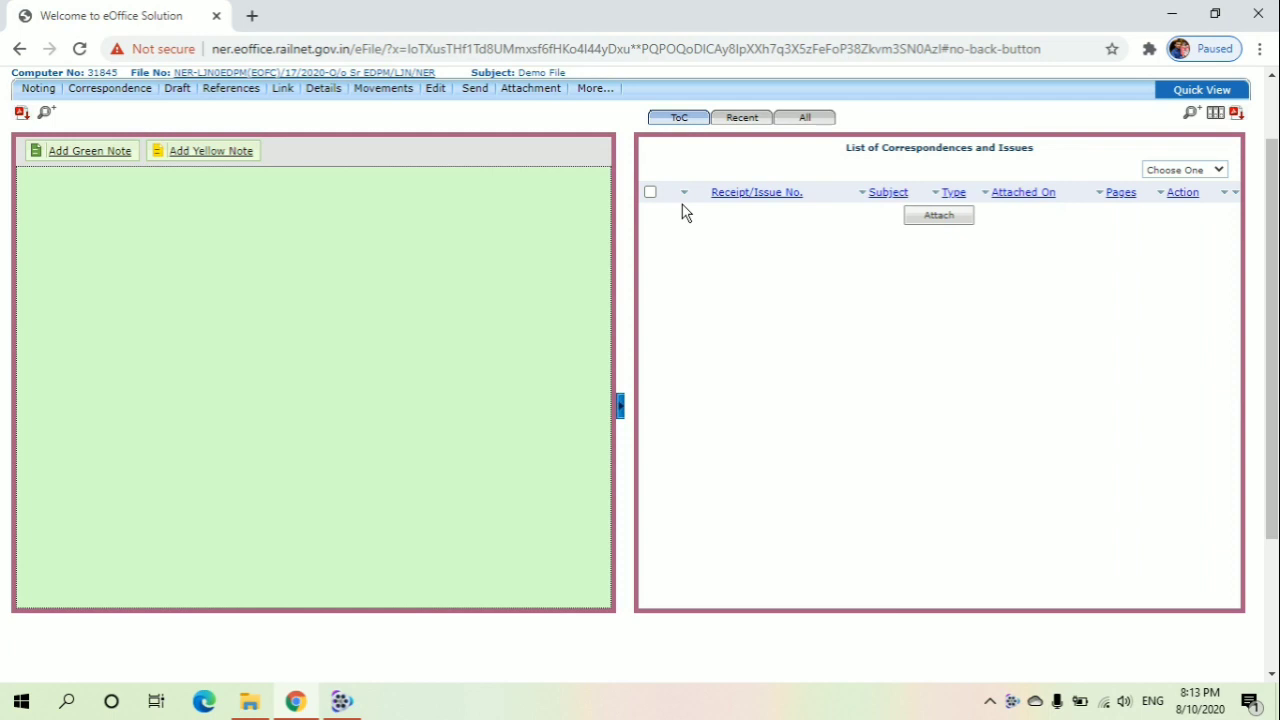
{"action": "left_click", "coordinate": [939, 218]}
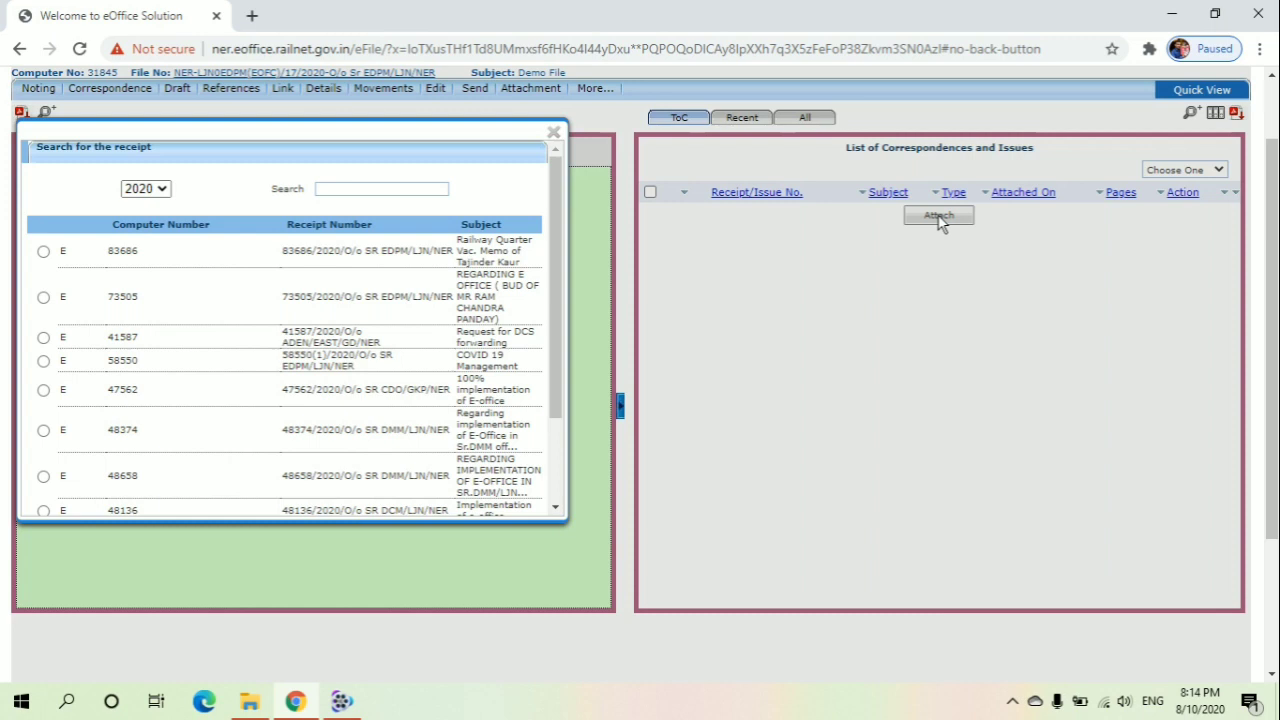
Select the receipt 83686 (Railway Quarter Vac. Memo) in the receipt search and attach it to the file
{"action": "left_click", "coordinate": [467, 260]}
{"action": "left_click", "coordinate": [44, 252]}
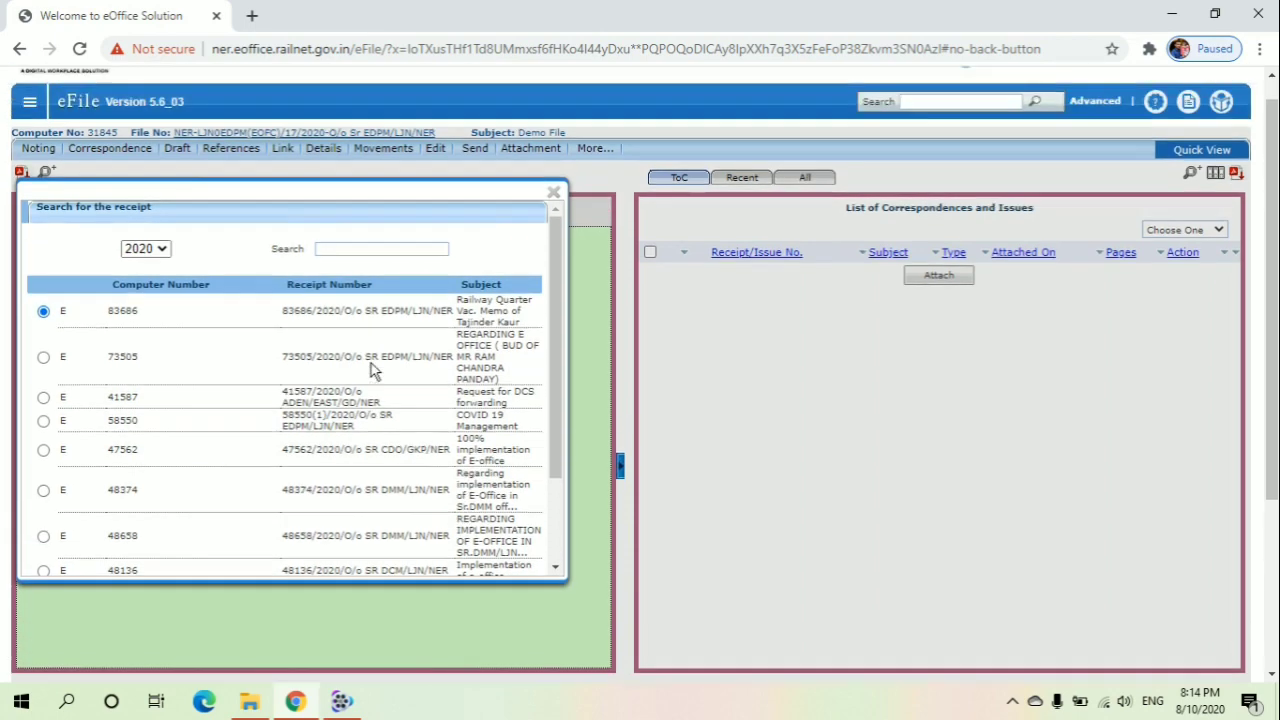
{"action": "scroll", "coordinate": [371, 363], "scroll_direction": "down", "scroll_amount": 2}
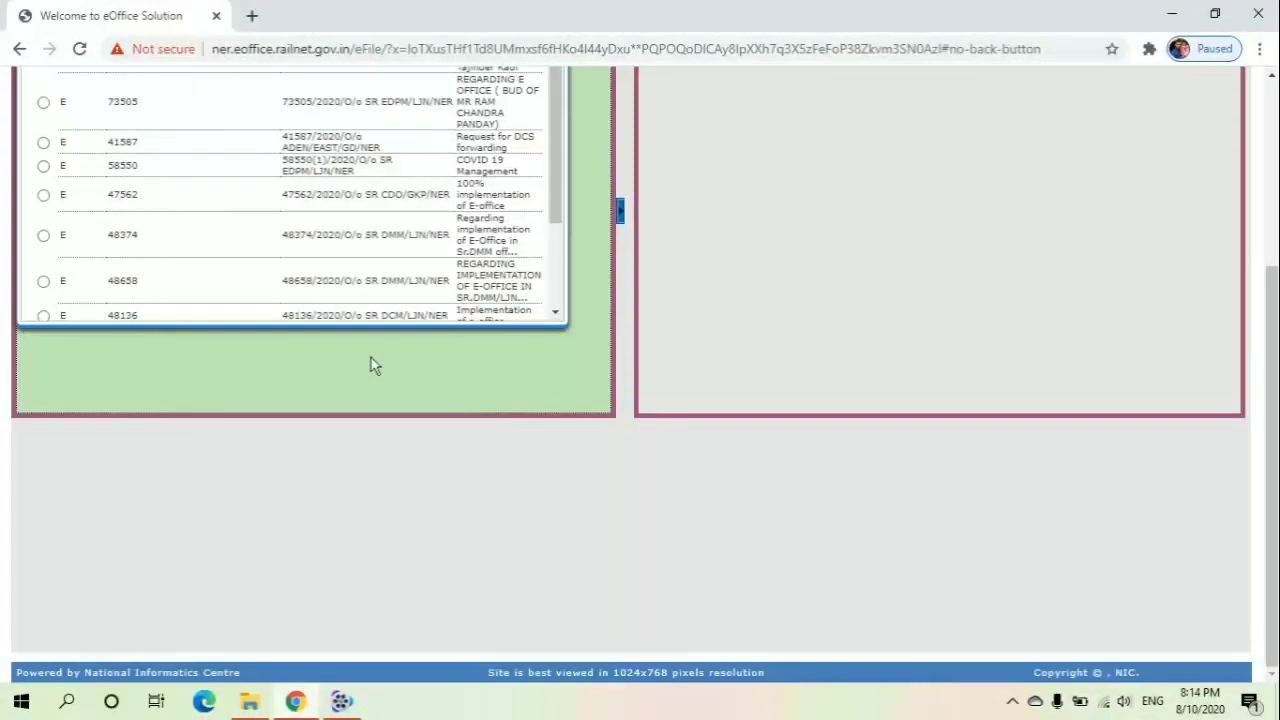
{"action": "scroll", "coordinate": [371, 363], "scroll_direction": "up", "scroll_amount": 2}
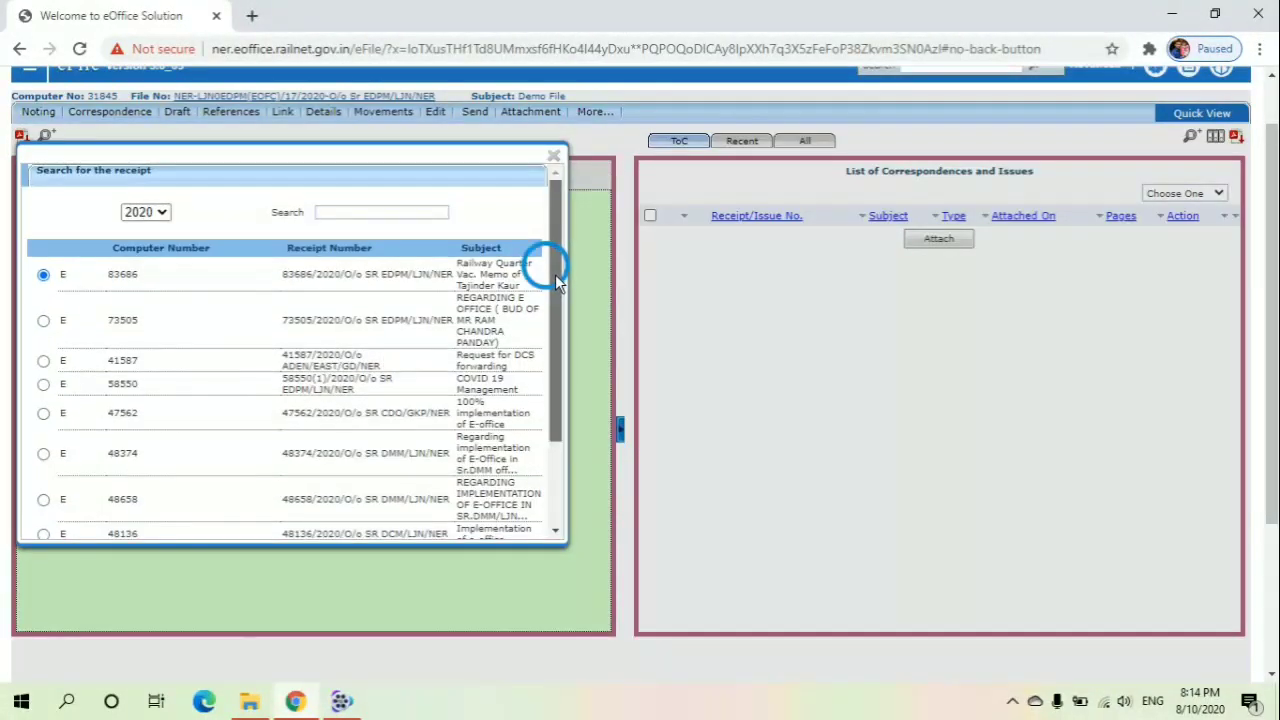
{"action": "left_click_drag", "start_coordinate": [555, 274], "coordinate": [560, 305]}
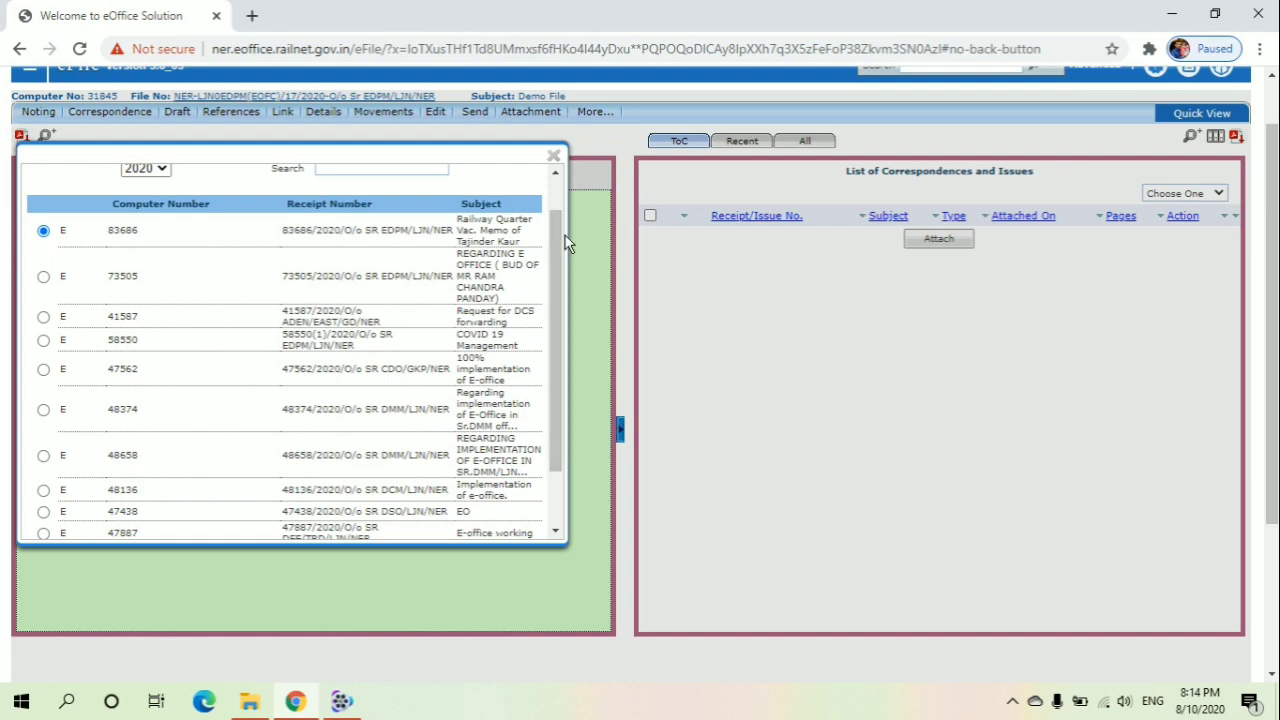
{"action": "left_click_drag", "start_coordinate": [561, 234], "coordinate": [528, 314]}
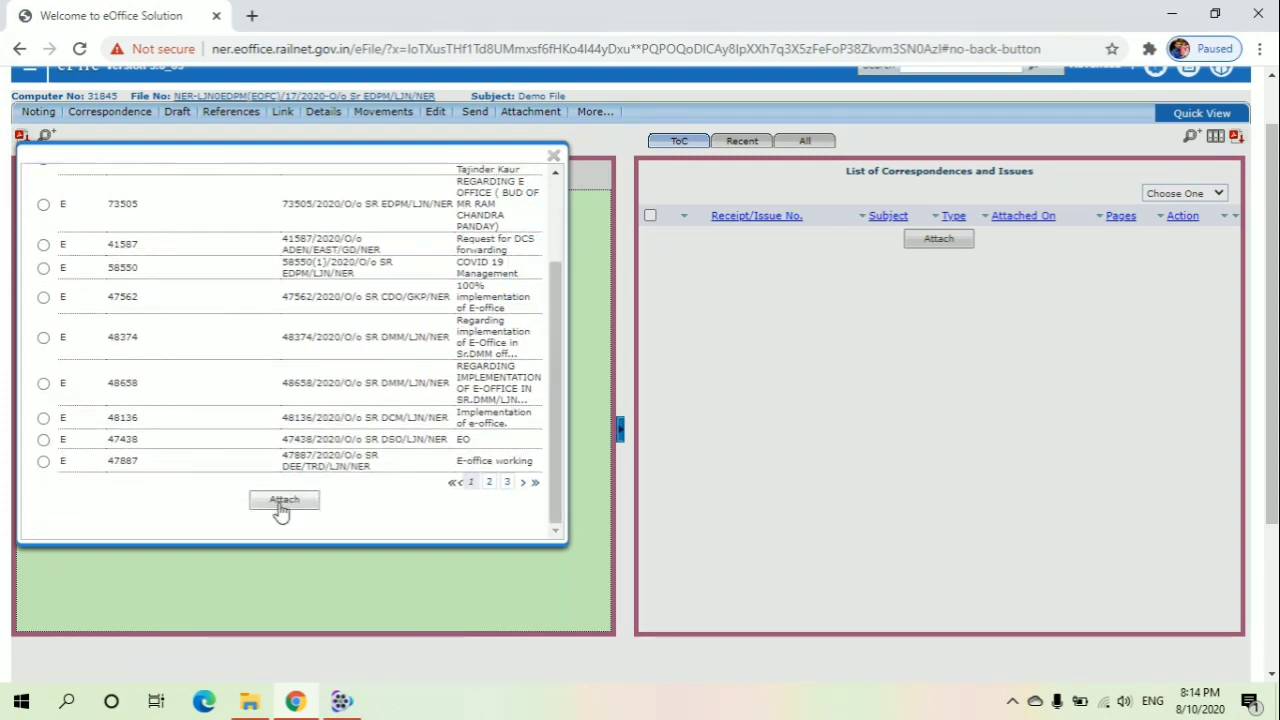
{"action": "left_click", "coordinate": [282, 504]}
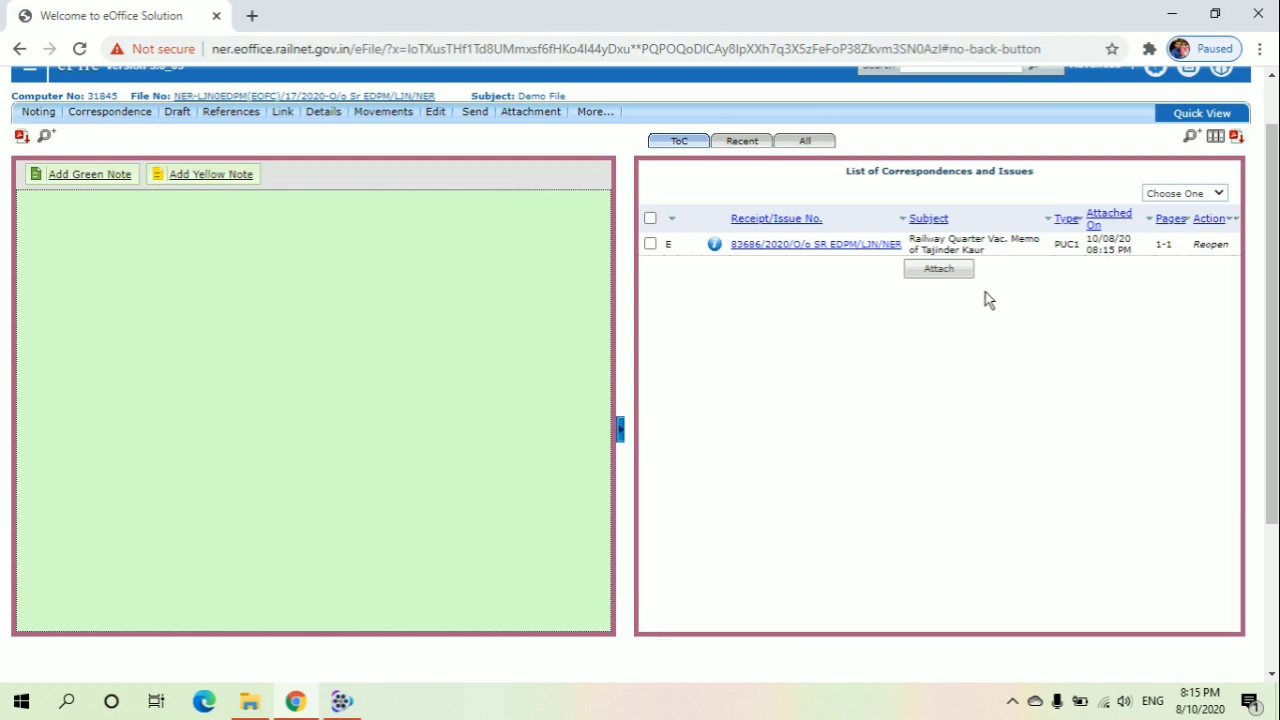
Attach a second receipt, 73505 (REGARDING E OFFICE), to the file
{"action": "left_click", "coordinate": [942, 270]}
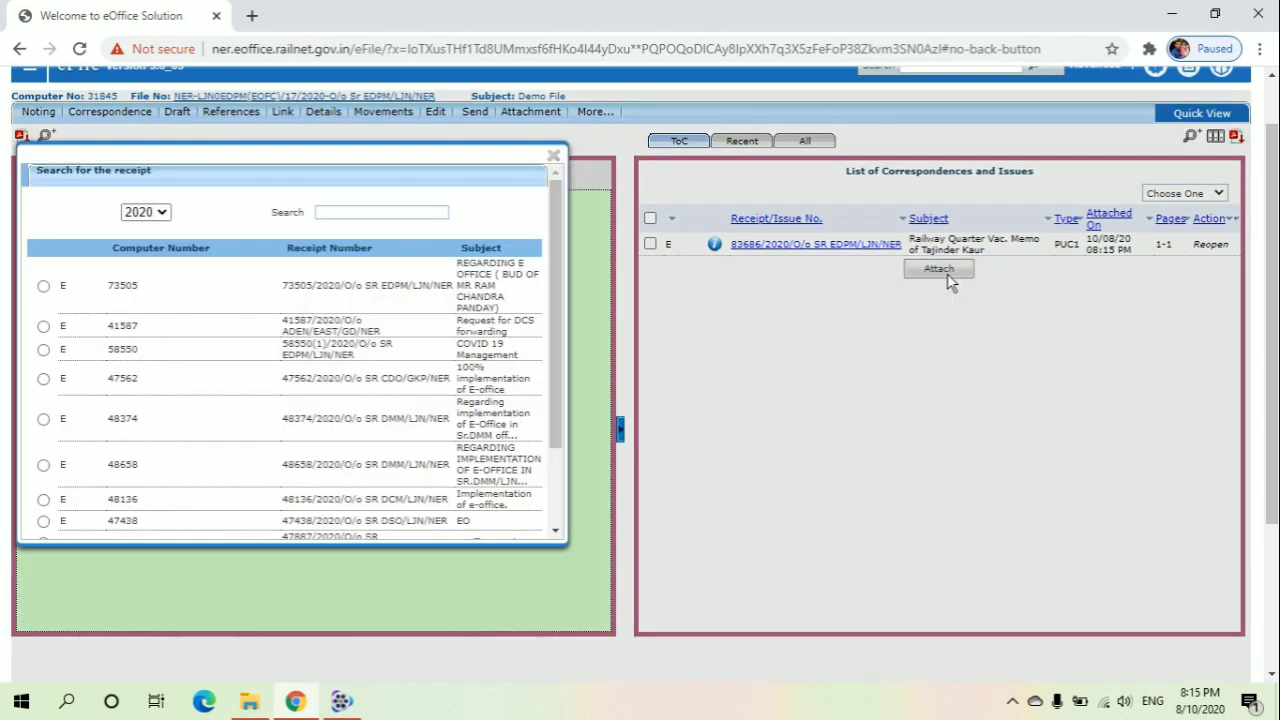
{"action": "left_click", "coordinate": [43, 287]}
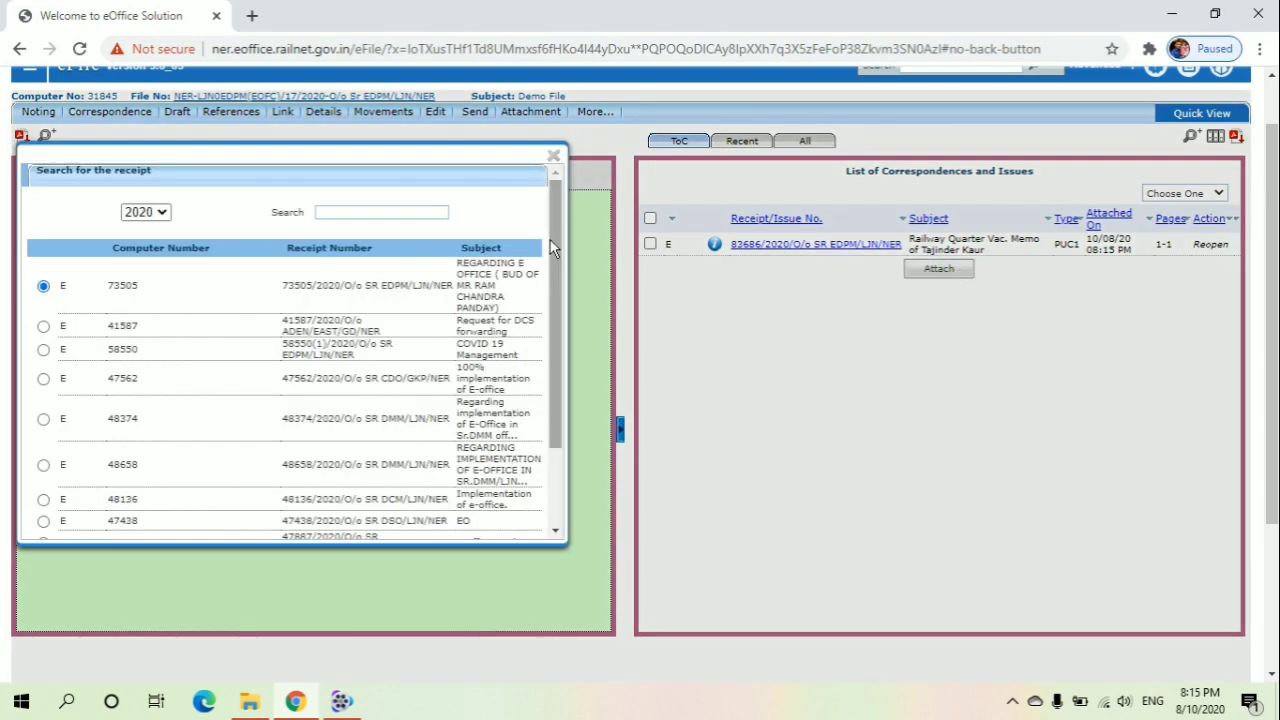
{"action": "mouse_move", "coordinate": [553, 238]}
{"action": "left_mouse_down"}
{"action": "mouse_move", "coordinate": [546, 355]}
{"action": "mouse_move", "coordinate": [554, 254]}
{"action": "left_mouse_up"}
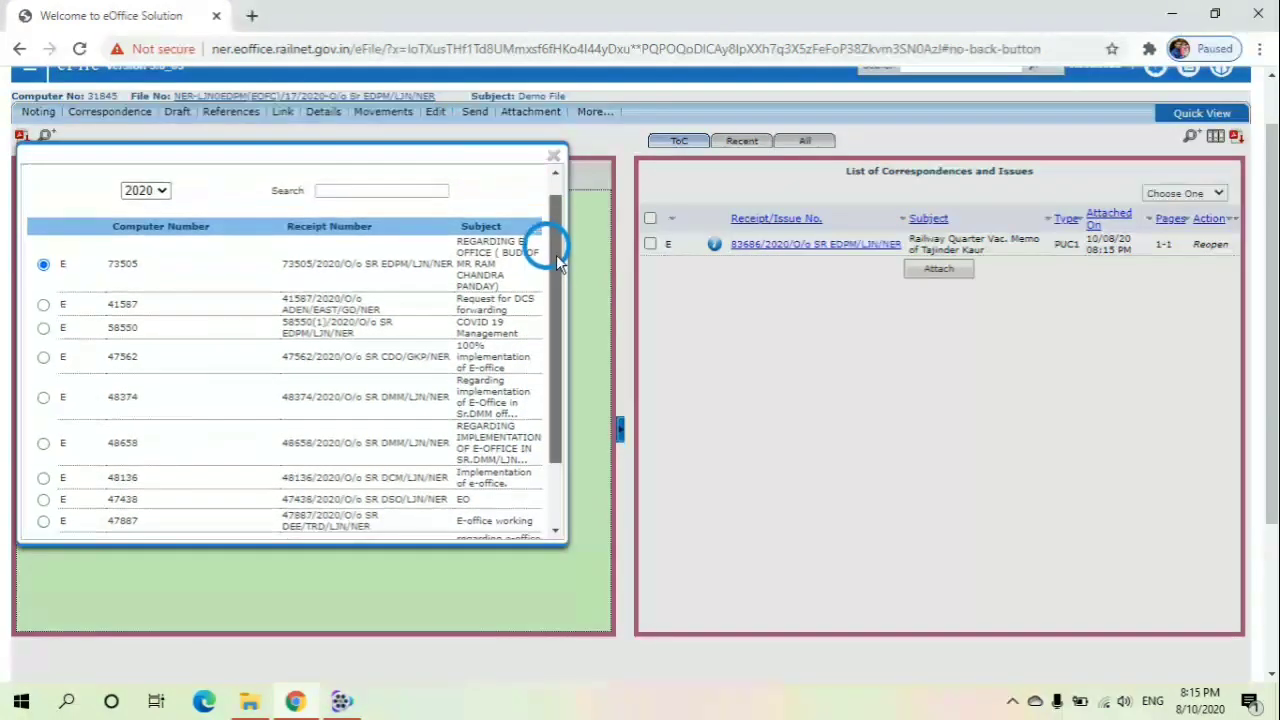
{"action": "left_click", "coordinate": [551, 352]}
{"action": "scroll", "coordinate": [551, 350], "scroll_direction": "down", "scroll_amount": 5}
{"action": "left_click", "coordinate": [297, 500]}
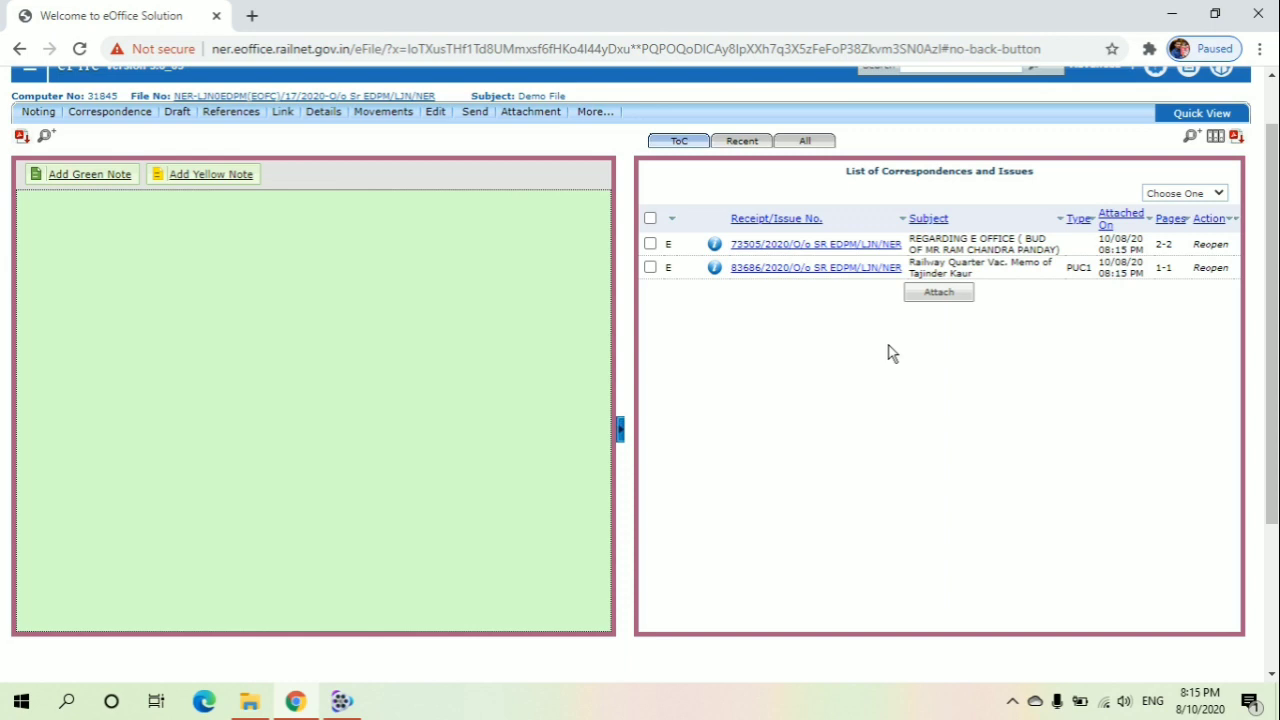
View all attached correspondence pages of the file
{"action": "left_click", "coordinate": [807, 145]}
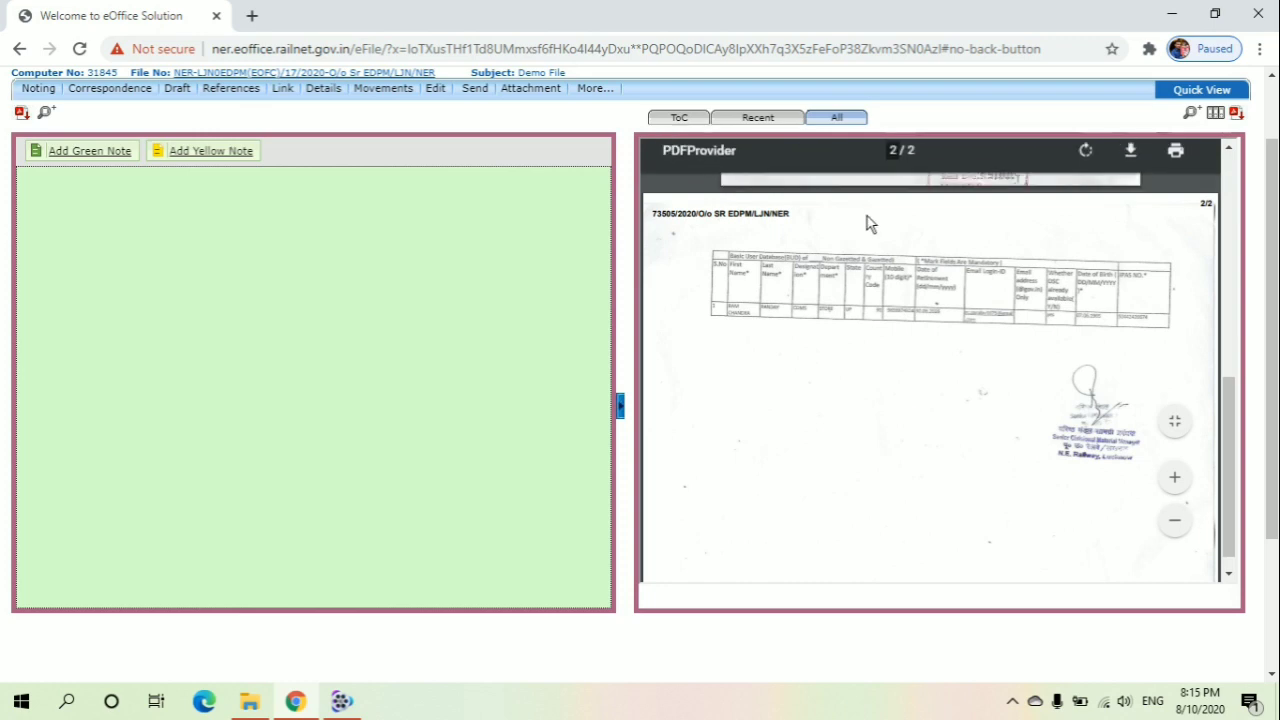
{"action": "scroll", "coordinate": [916, 272], "scroll_direction": "down", "scroll_amount": 1}
{"action": "scroll", "coordinate": [916, 276], "scroll_direction": "up", "scroll_amount": 6}
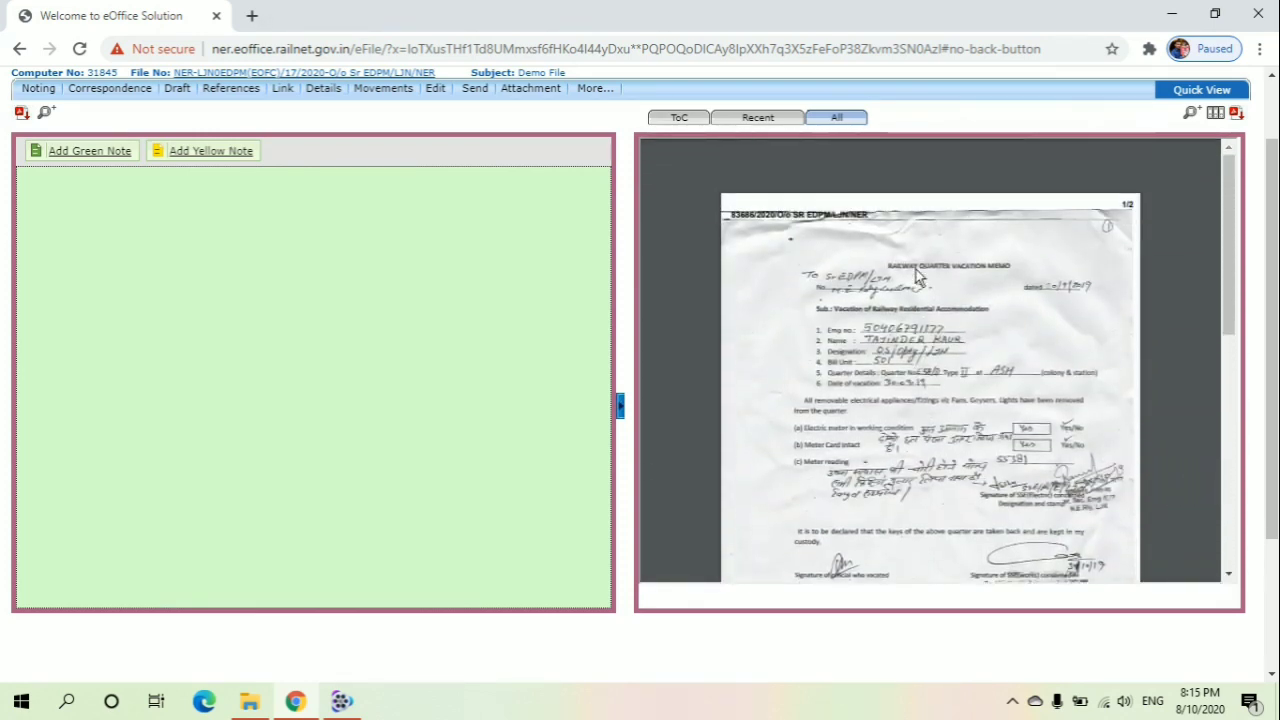
{"action": "scroll", "coordinate": [916, 276], "scroll_direction": "down", "scroll_amount": 5}
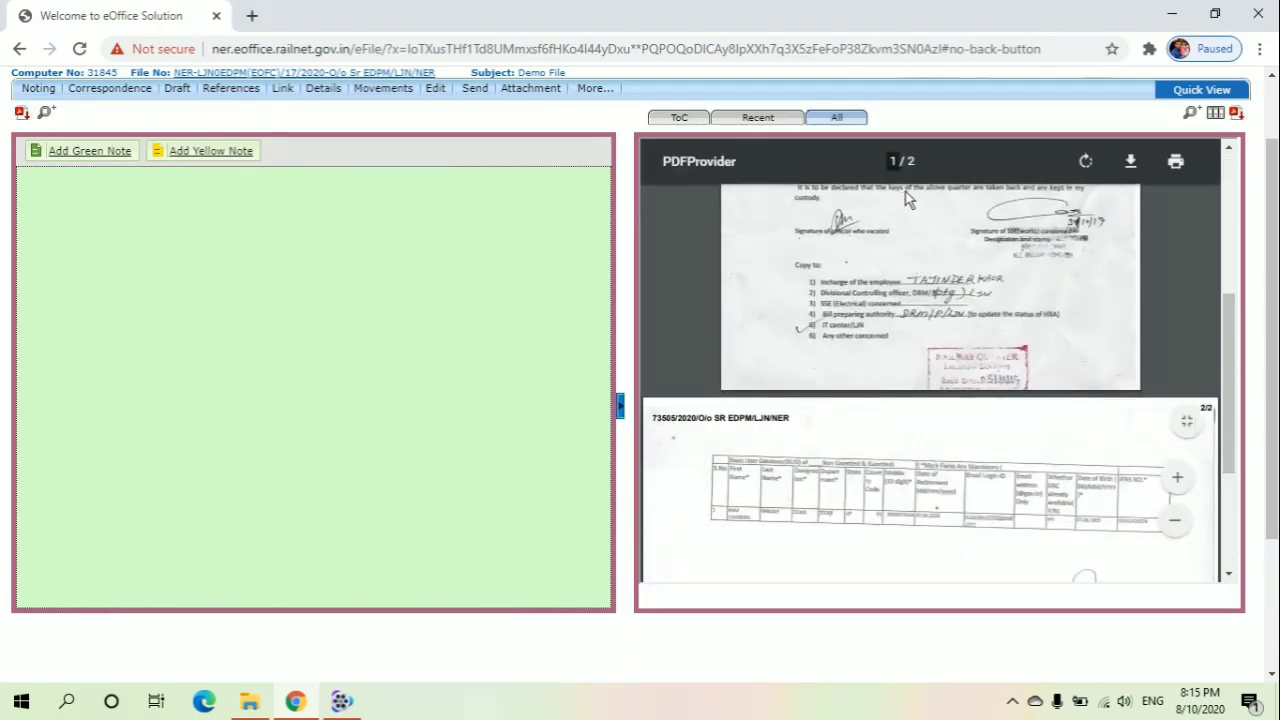
{"action": "scroll", "coordinate": [905, 340], "scroll_direction": "down", "scroll_amount": 3}
{"action": "scroll", "coordinate": [905, 340], "scroll_direction": "up", "scroll_amount": 8}
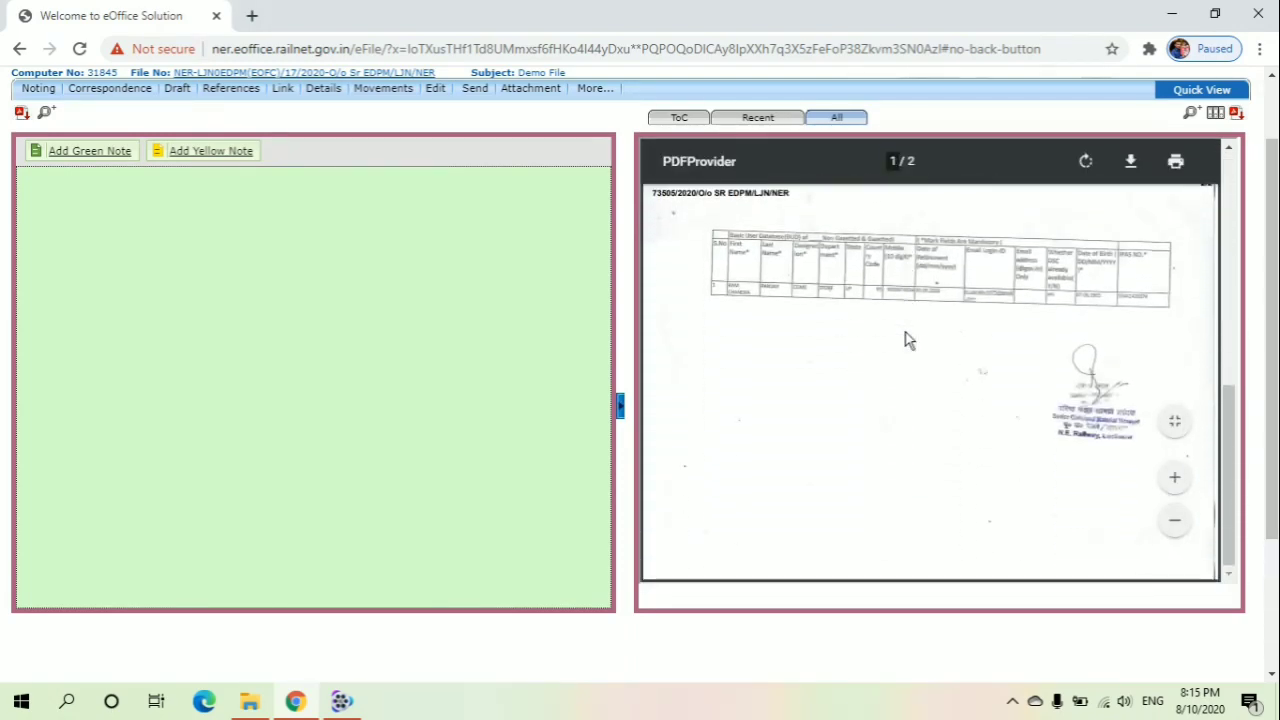
{"action": "scroll", "coordinate": [908, 340], "scroll_direction": "up", "scroll_amount": 1}
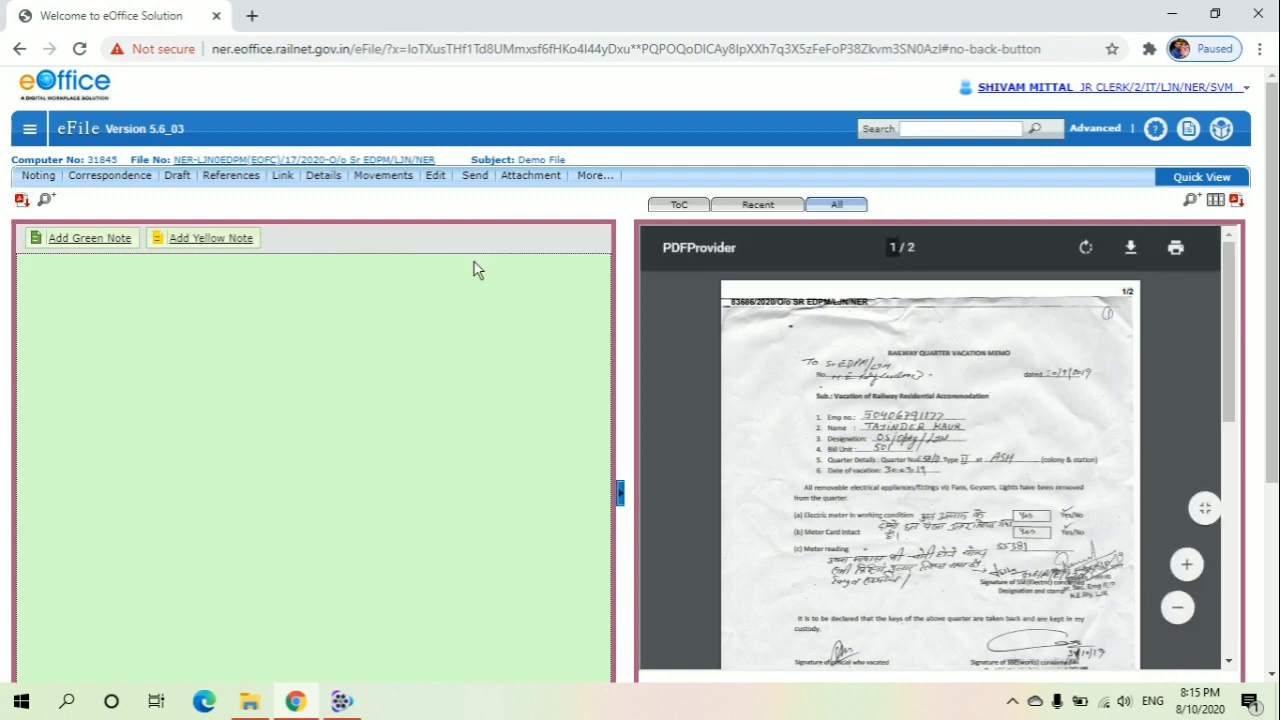
Open the NER System Map receipt from the receipts inbox and put it into the Demo File 31845
{"action": "left_click", "coordinate": [31, 143]}
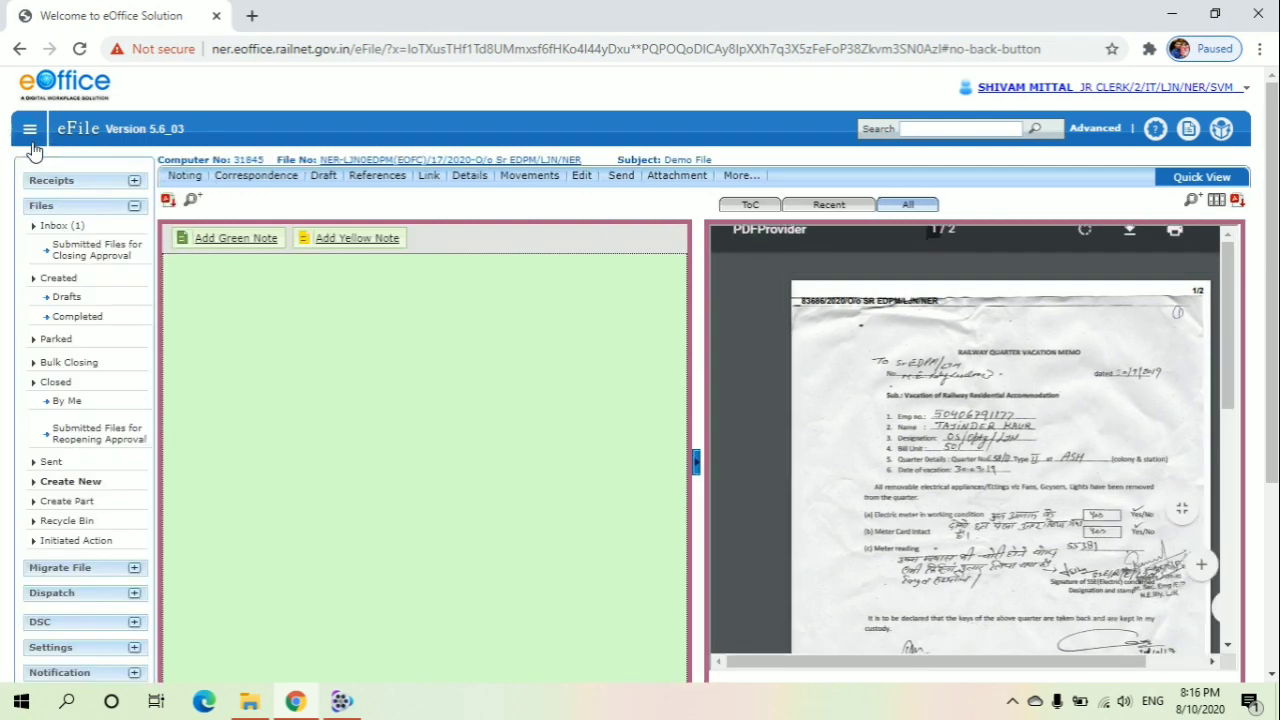
{"action": "left_click", "coordinate": [40, 186]}
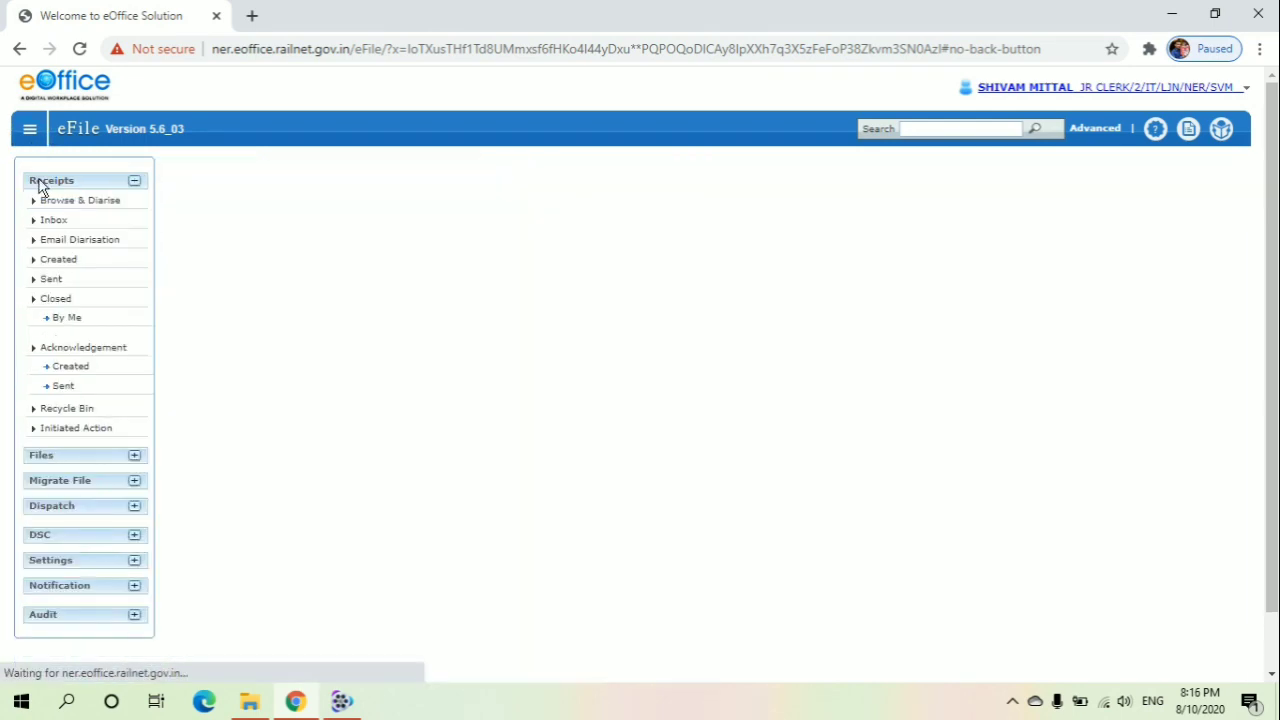
{"action": "left_click", "coordinate": [48, 222]}
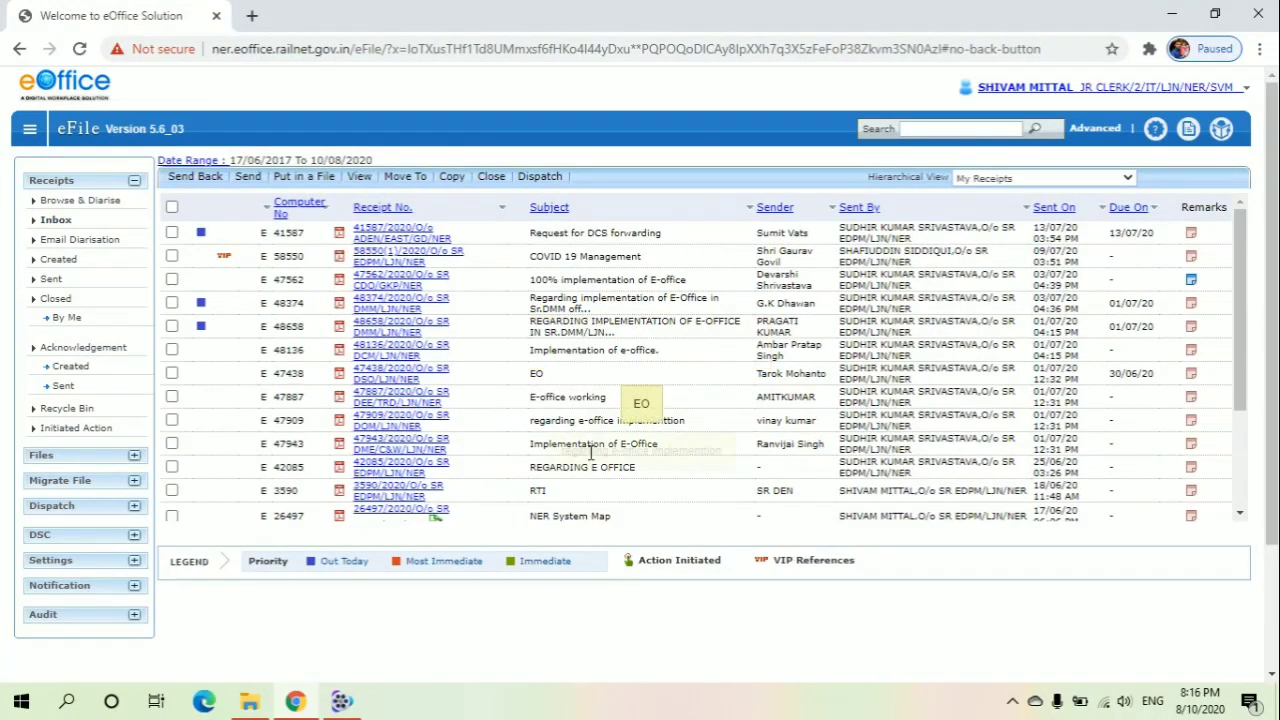
{"action": "left_click", "coordinate": [409, 511]}
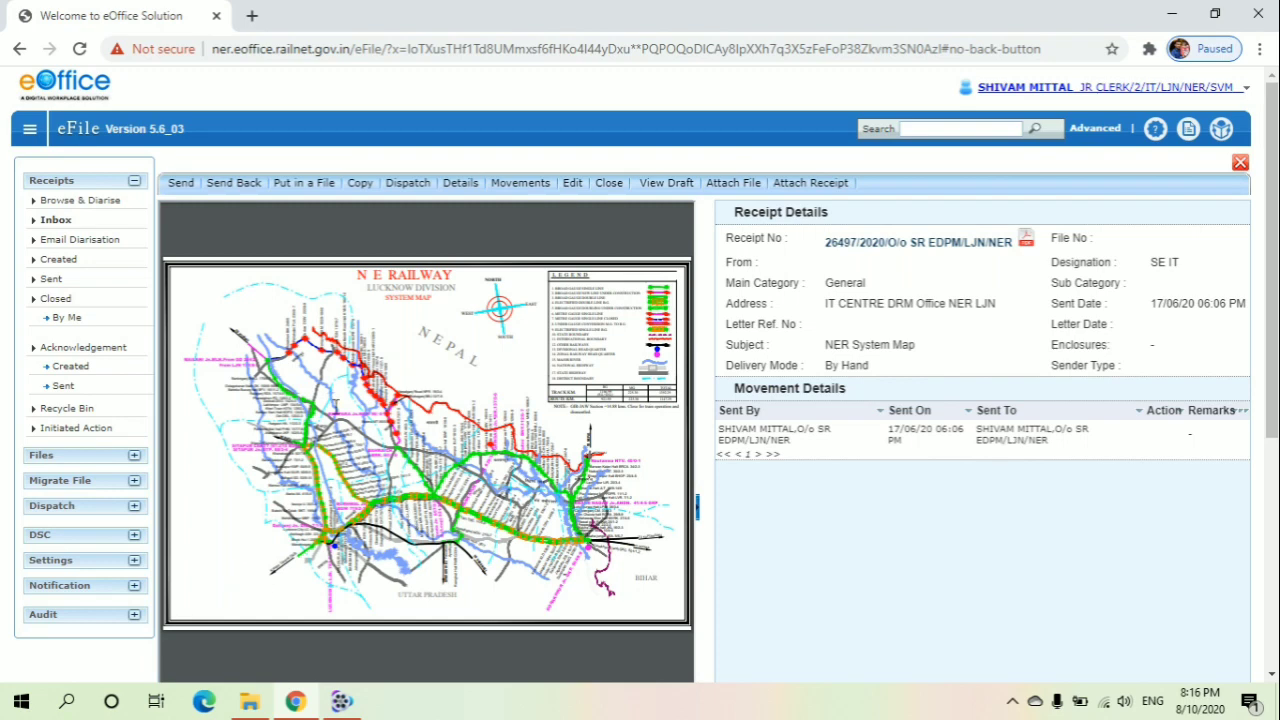
{"action": "left_click", "coordinate": [300, 188]}
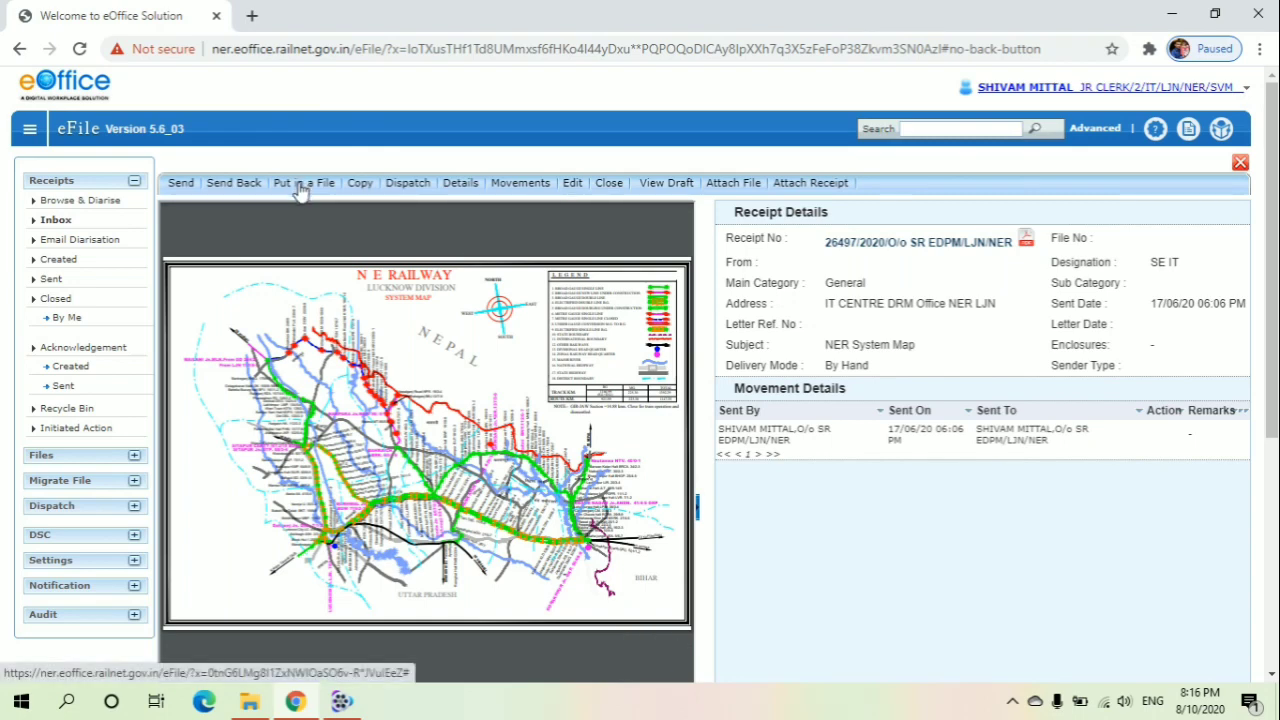
{"action": "key", "text": "ctrl"}
{"action": "key", "text": "ctrl"}
{"action": "key", "text": "ctrl"}
{"action": "left_click", "coordinate": [298, 195]}
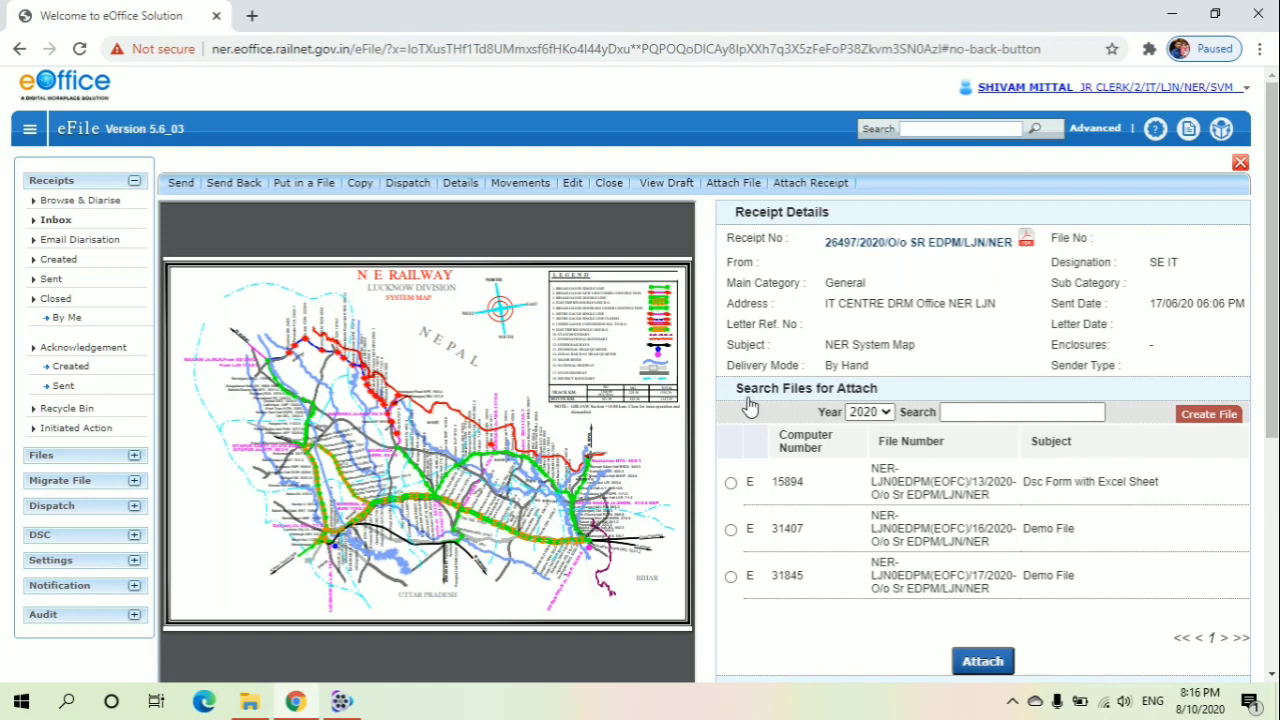
{"action": "left_click", "coordinate": [731, 577]}
{"action": "left_click", "coordinate": [978, 668]}
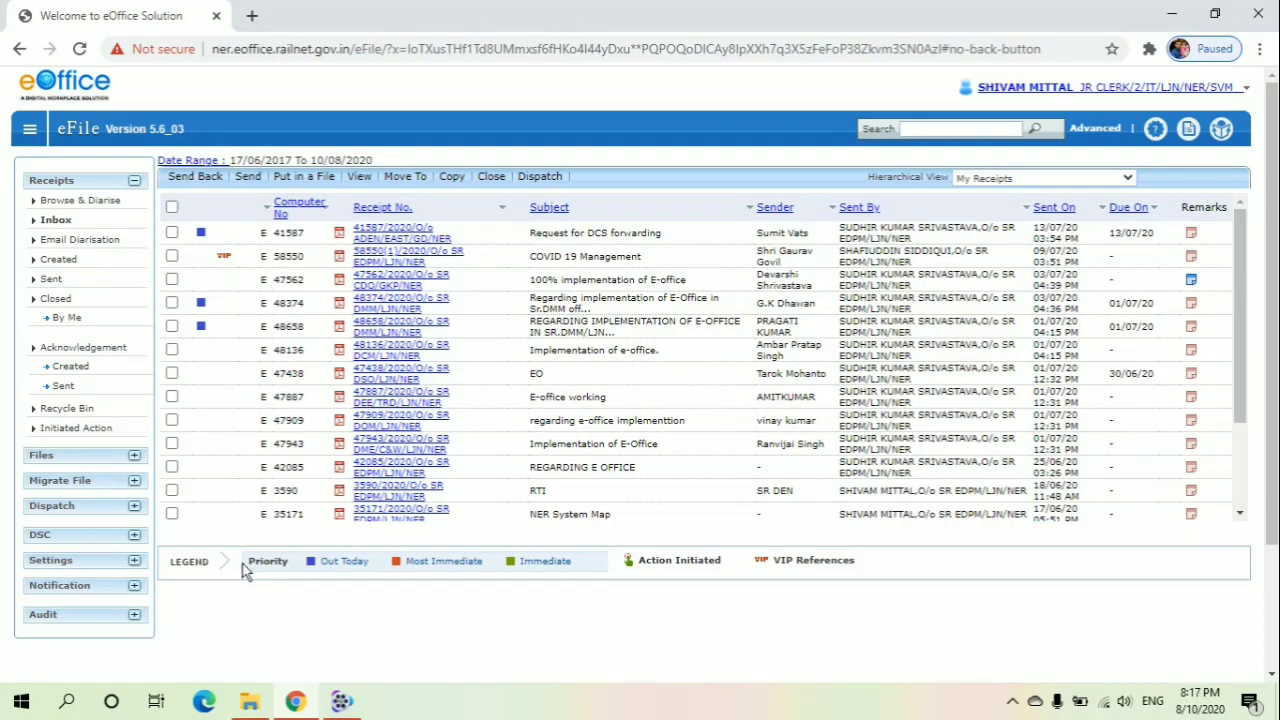
Open the Demo File from the completed files created by you
{"action": "left_click", "coordinate": [44, 458]}
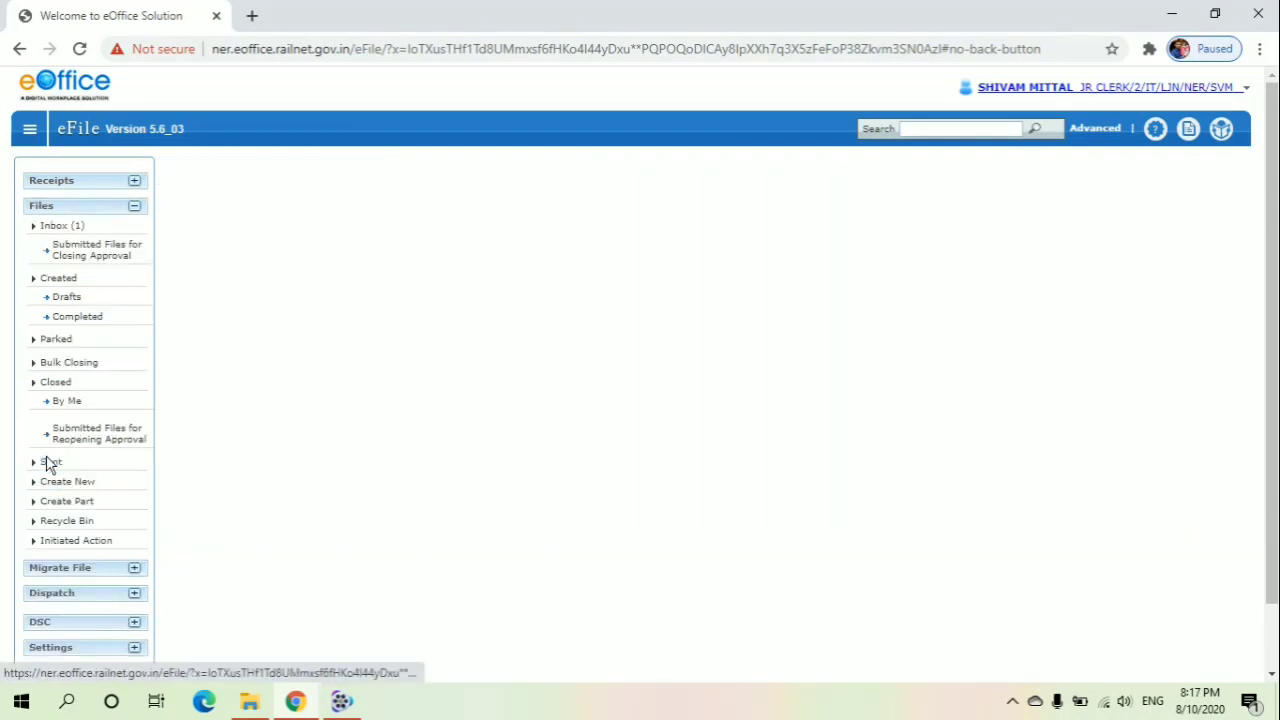
{"action": "left_click", "coordinate": [62, 284]}
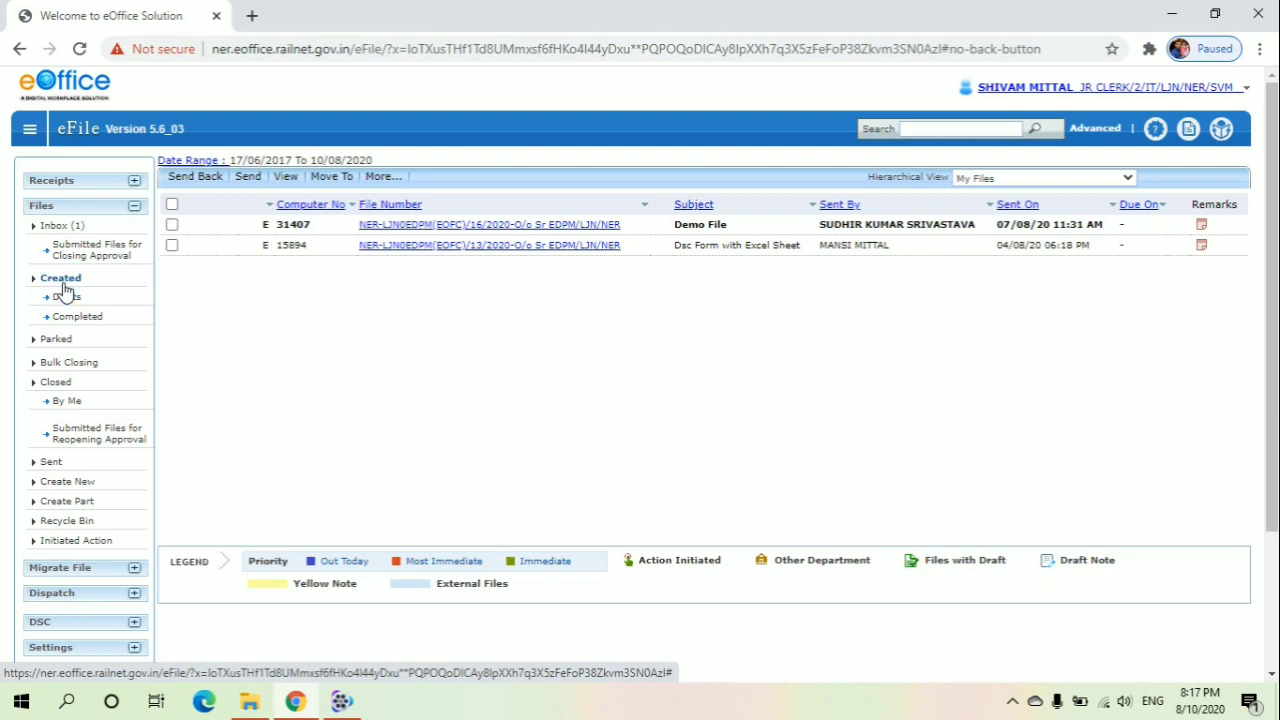
{"action": "left_click", "coordinate": [58, 318]}
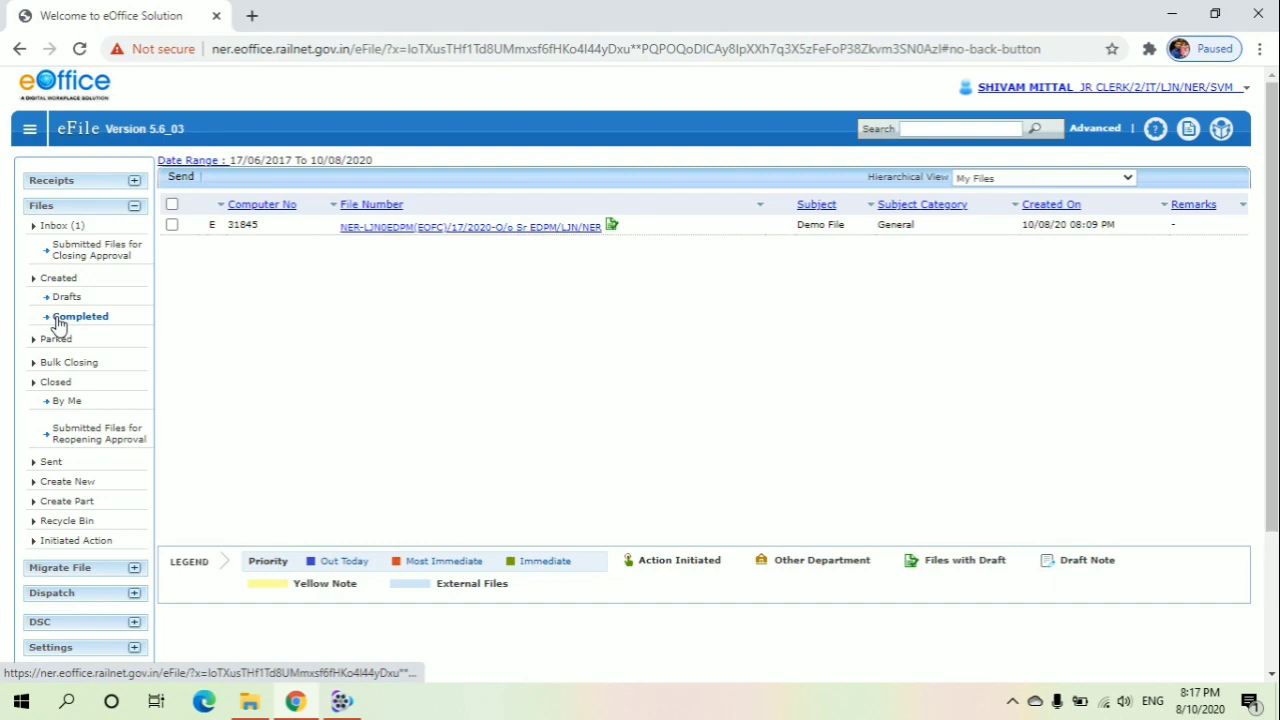
{"action": "left_click", "coordinate": [368, 236]}
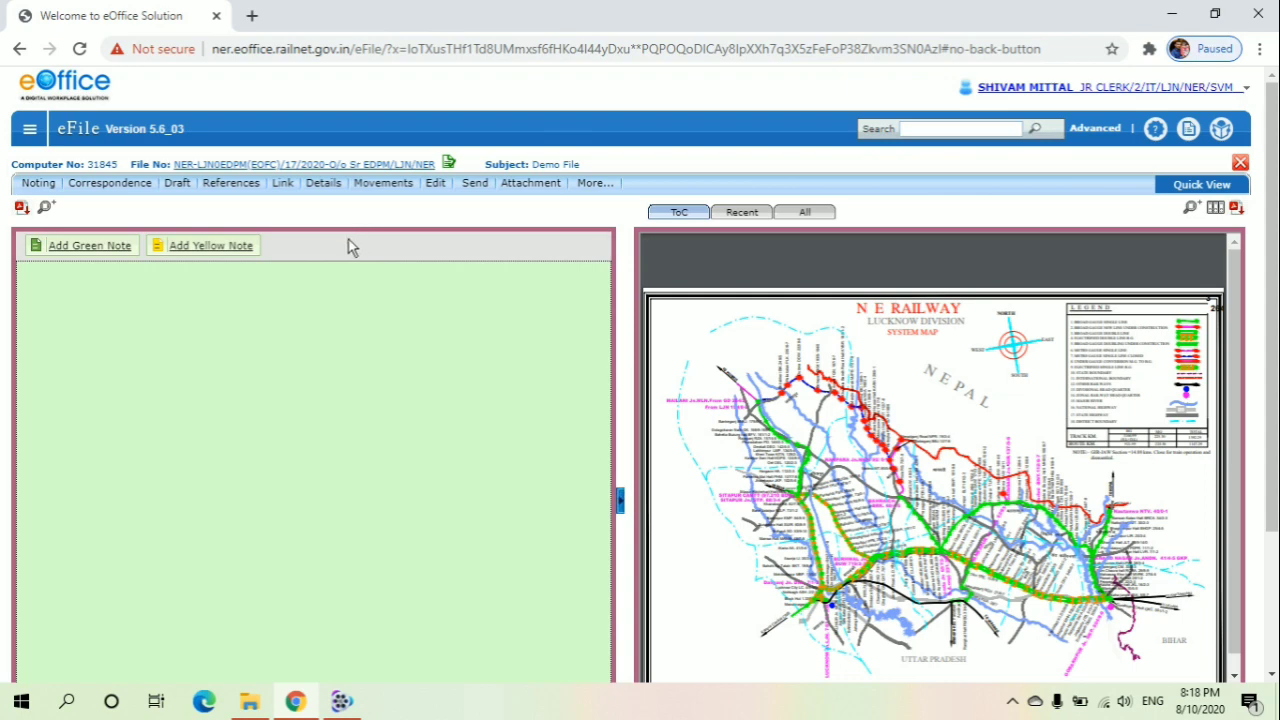
Add a yellow note to the file reading "Please approved."
{"action": "left_click", "coordinate": [110, 257]}
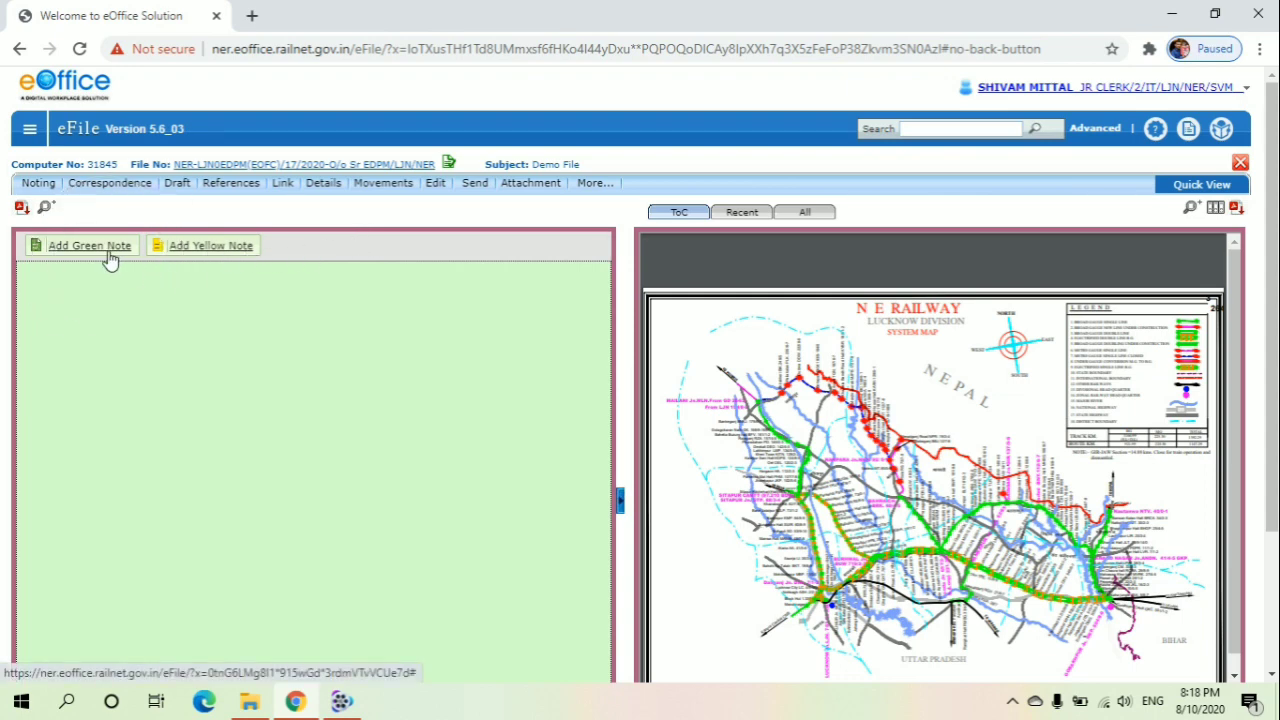
{"action": "left_click", "coordinate": [174, 258]}
{"action": "left_click", "coordinate": [175, 259]}
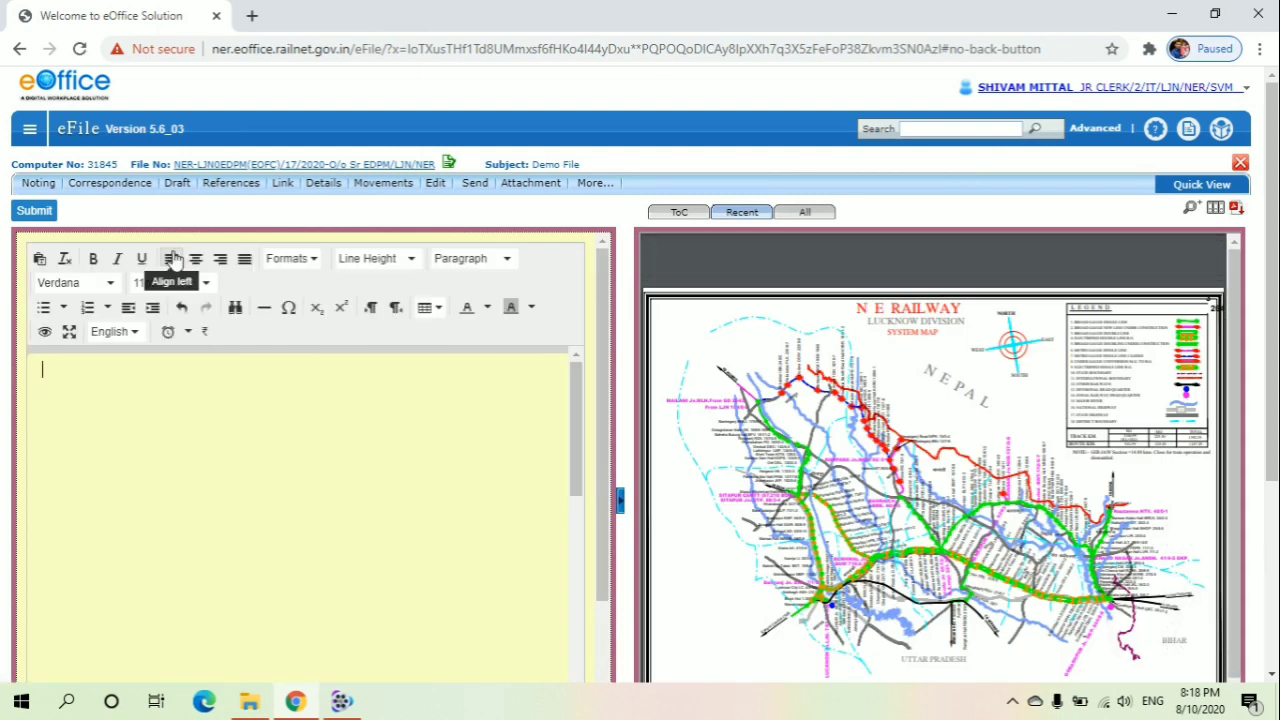
{"action": "type", "text": "Ple"}
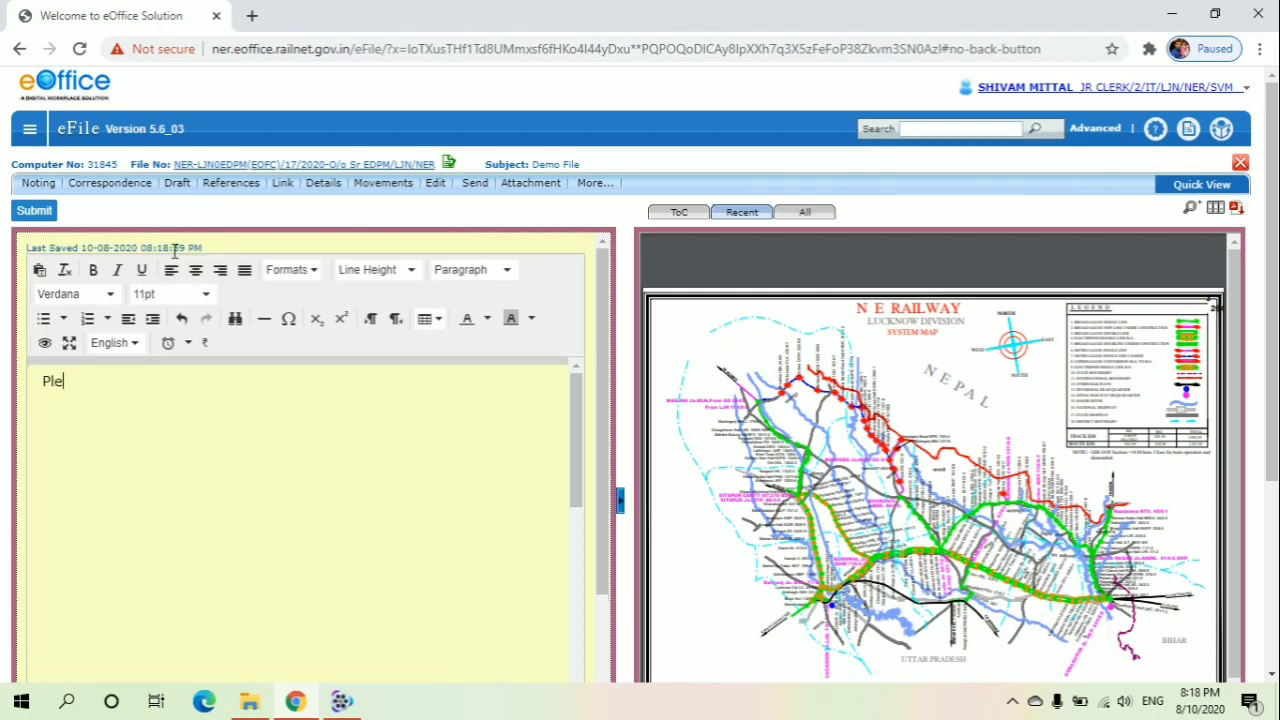
{"action": "type", "text": "a"}
{"action": "key", "text": "BackSpace"}
{"action": "type", "text": "ase approved "}
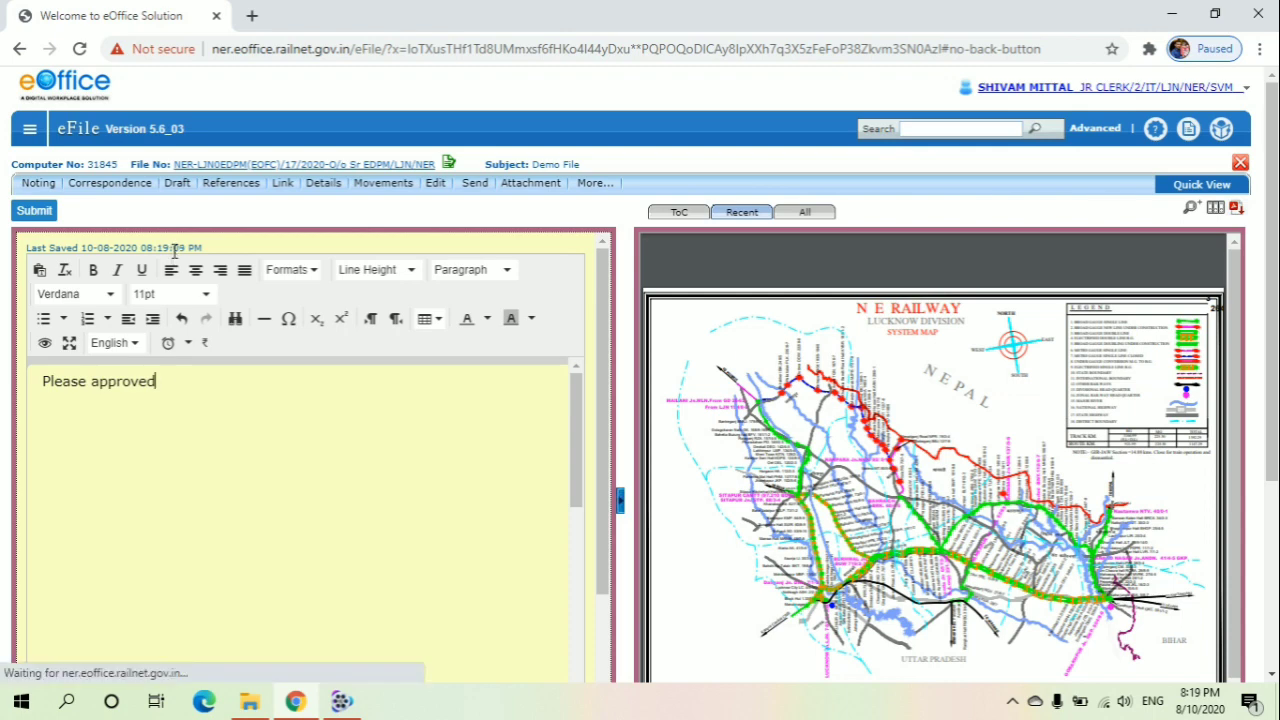
{"action": "type", "text": "."}
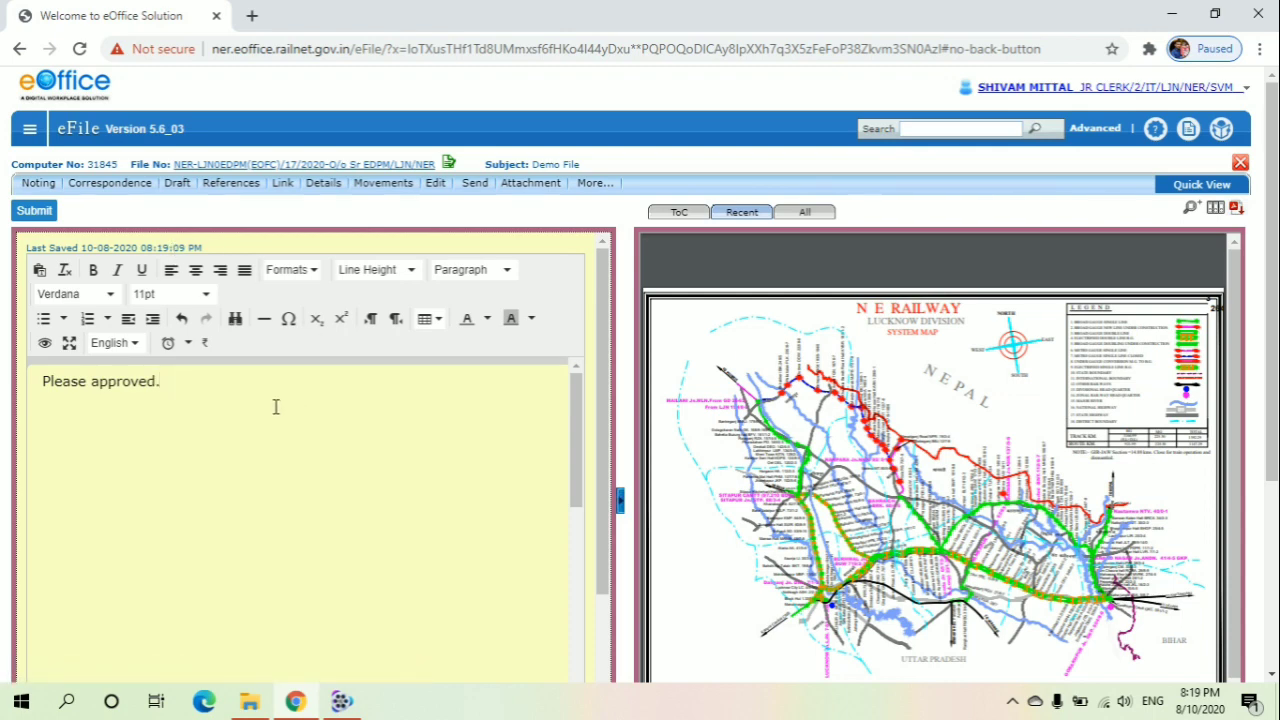
Submit the yellow note
{"action": "scroll", "coordinate": [276, 406], "scroll_direction": "down", "scroll_amount": 2}
{"action": "scroll", "coordinate": [276, 406], "scroll_direction": "up", "scroll_amount": 2}
{"action": "scroll", "coordinate": [276, 406], "scroll_direction": "down", "scroll_amount": 2}
{"action": "scroll", "coordinate": [277, 412], "scroll_direction": "up", "scroll_amount": 2}
{"action": "scroll", "coordinate": [294, 284], "scroll_direction": "down", "scroll_amount": 2}
{"action": "scroll", "coordinate": [294, 284], "scroll_direction": "up", "scroll_amount": 2}
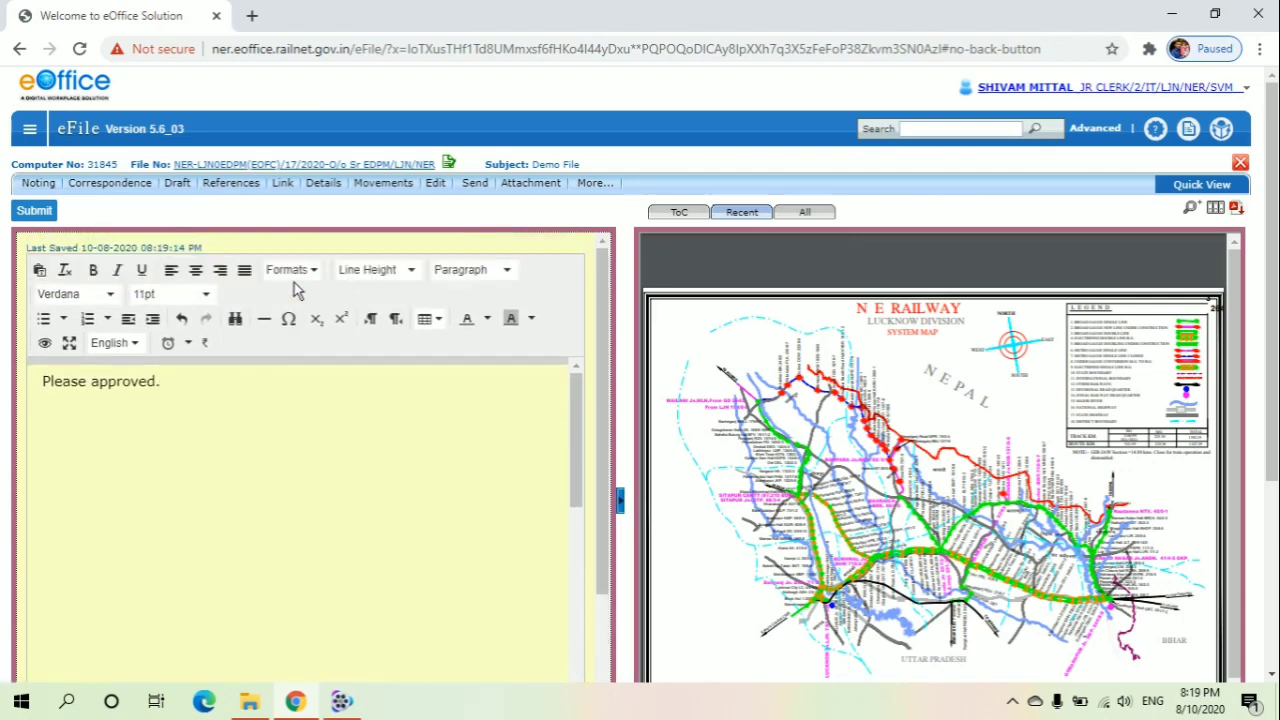
{"action": "left_click", "coordinate": [40, 214]}
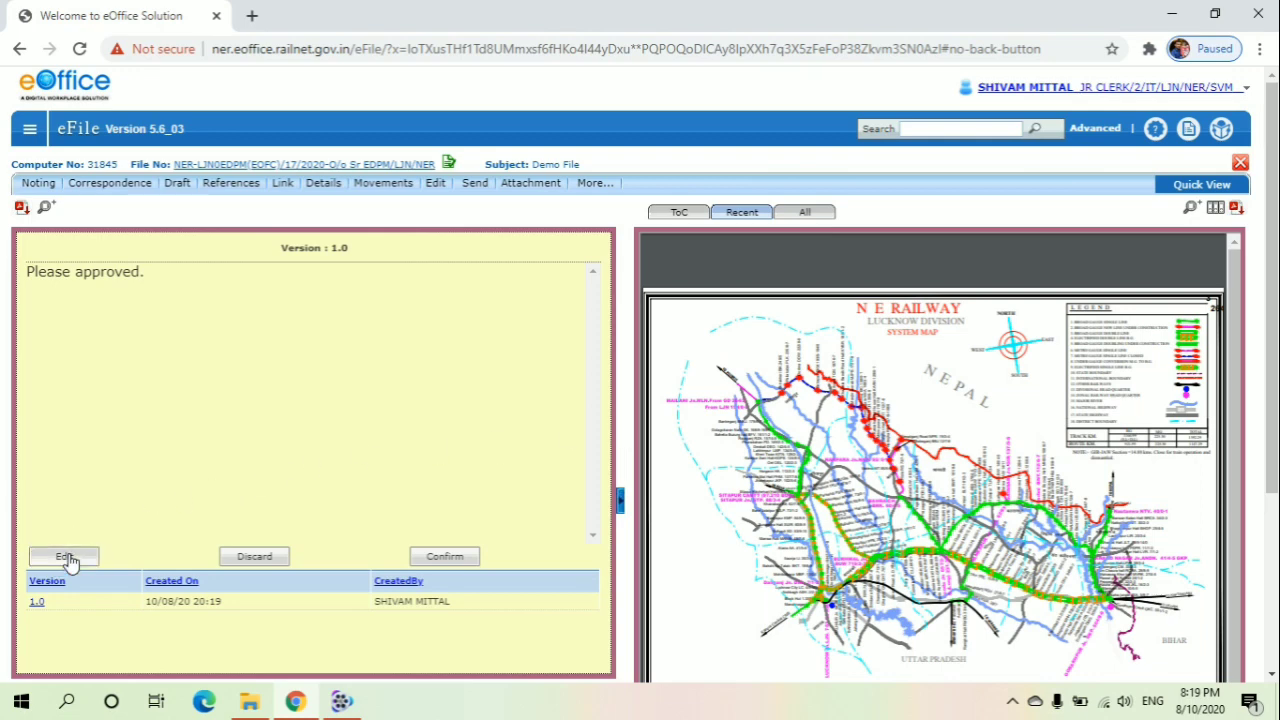
Edit the yellow note to read "Pl. approved.", then submit and confirm the note
{"action": "left_click", "coordinate": [66, 558]}
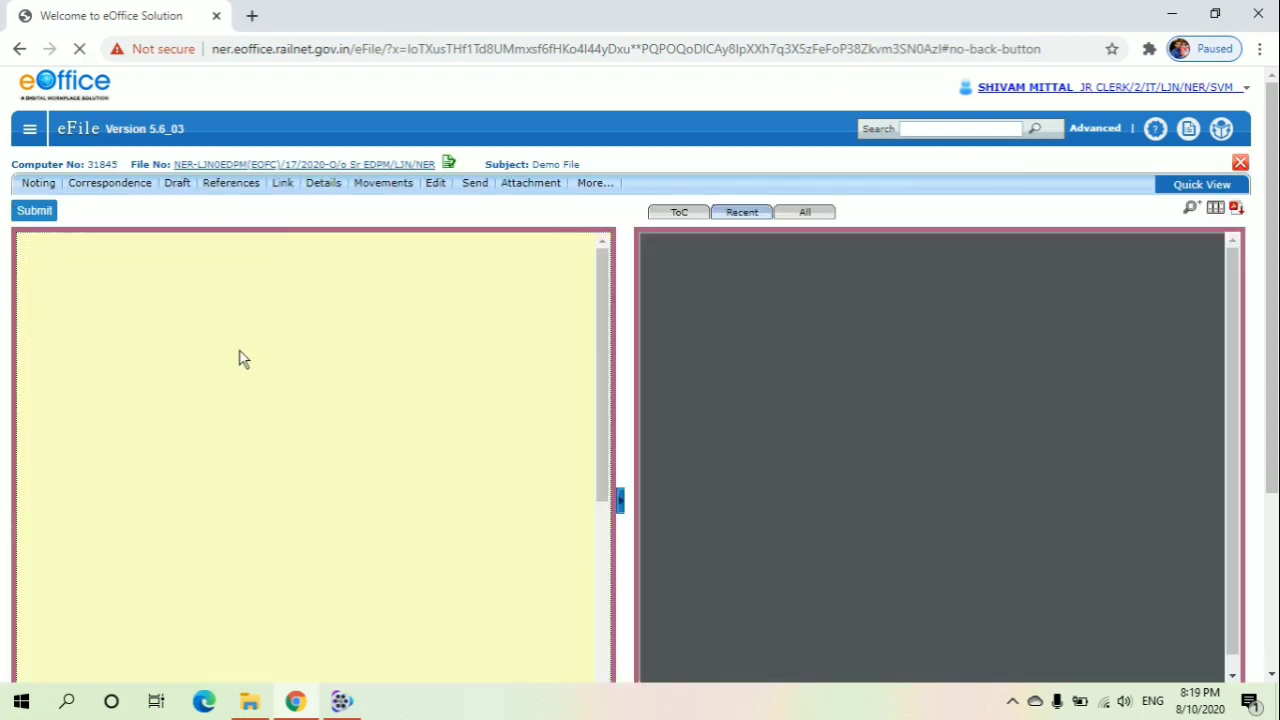
{"action": "left_click", "coordinate": [232, 363]}
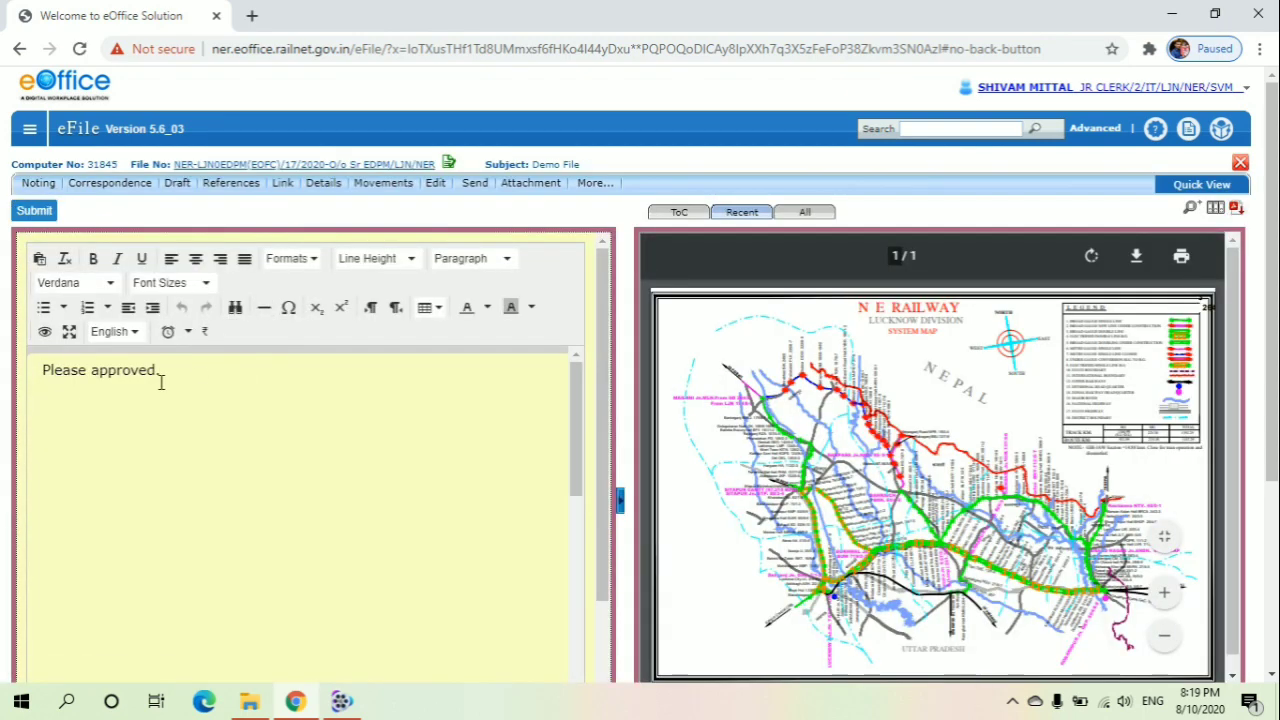
{"action": "left_click", "coordinate": [87, 374]}
{"action": "key", "text": "BackSpace"}
{"action": "key", "text": "BackSpace"}
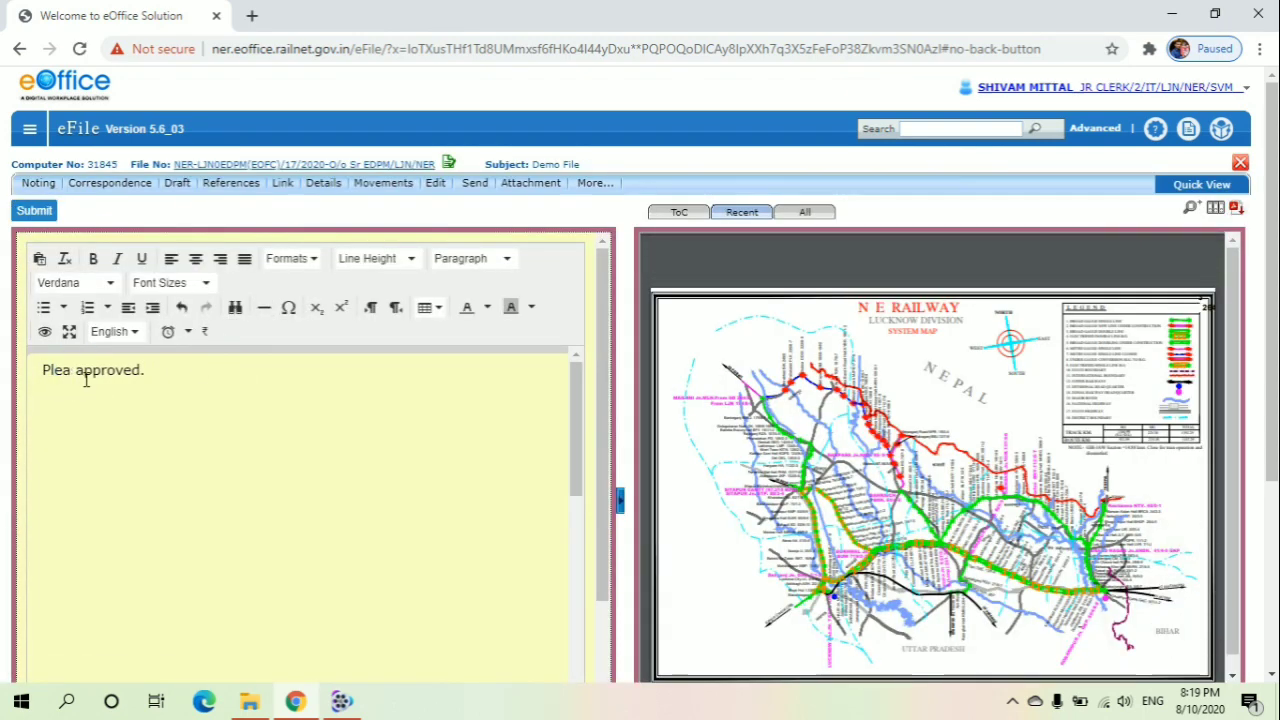
{"action": "key", "text": "BackSpace"}
{"action": "key", "text": "BackSpace"}
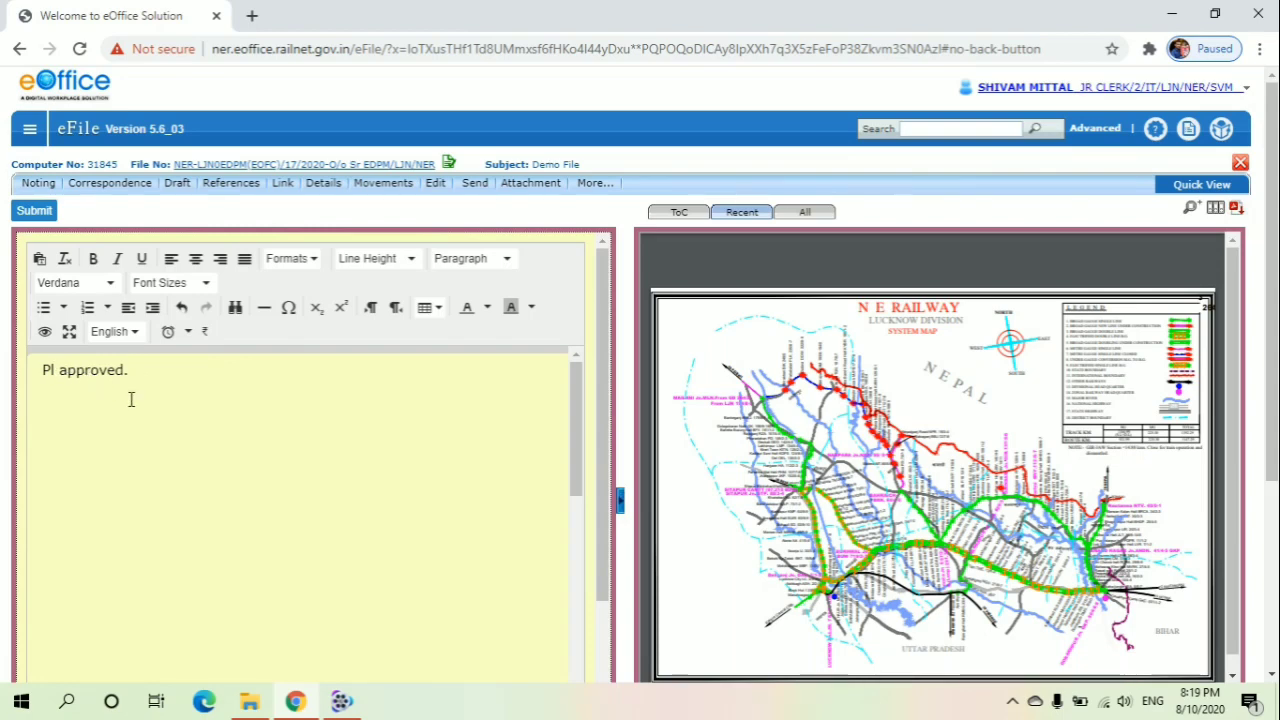
{"action": "type", "text": "."}
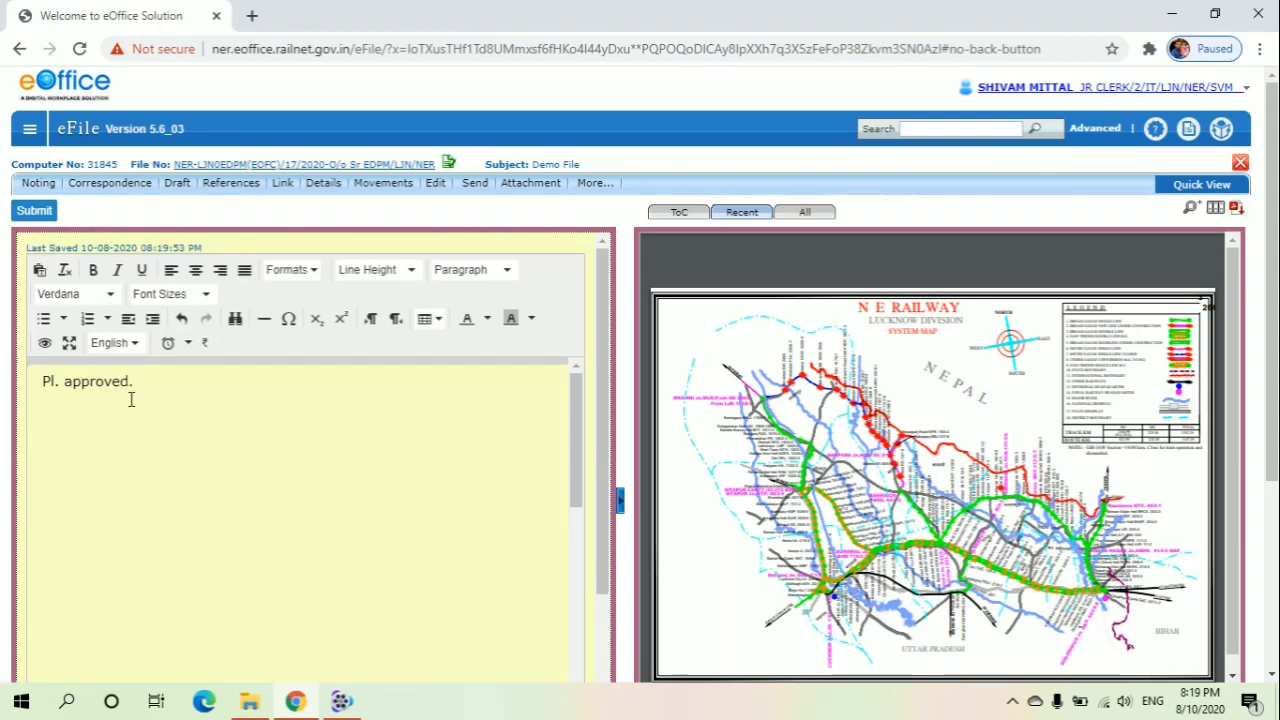
{"action": "left_click", "coordinate": [34, 211]}
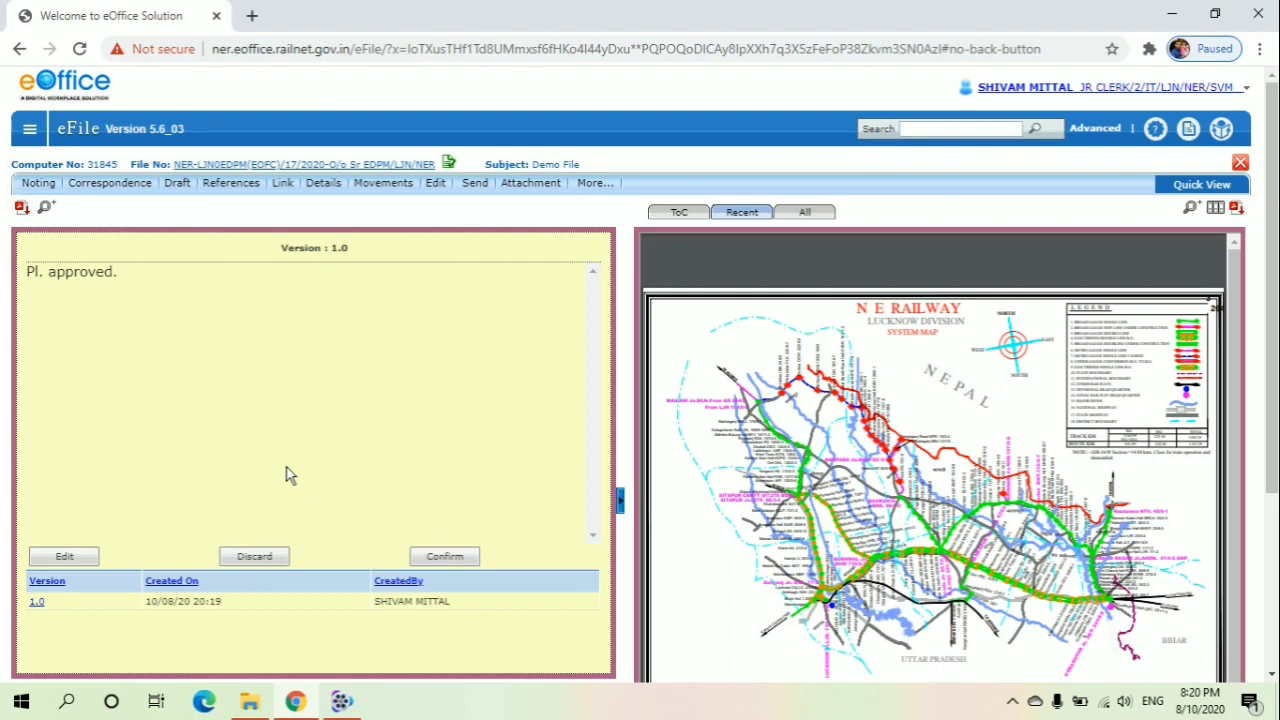
{"action": "left_click", "coordinate": [445, 557]}
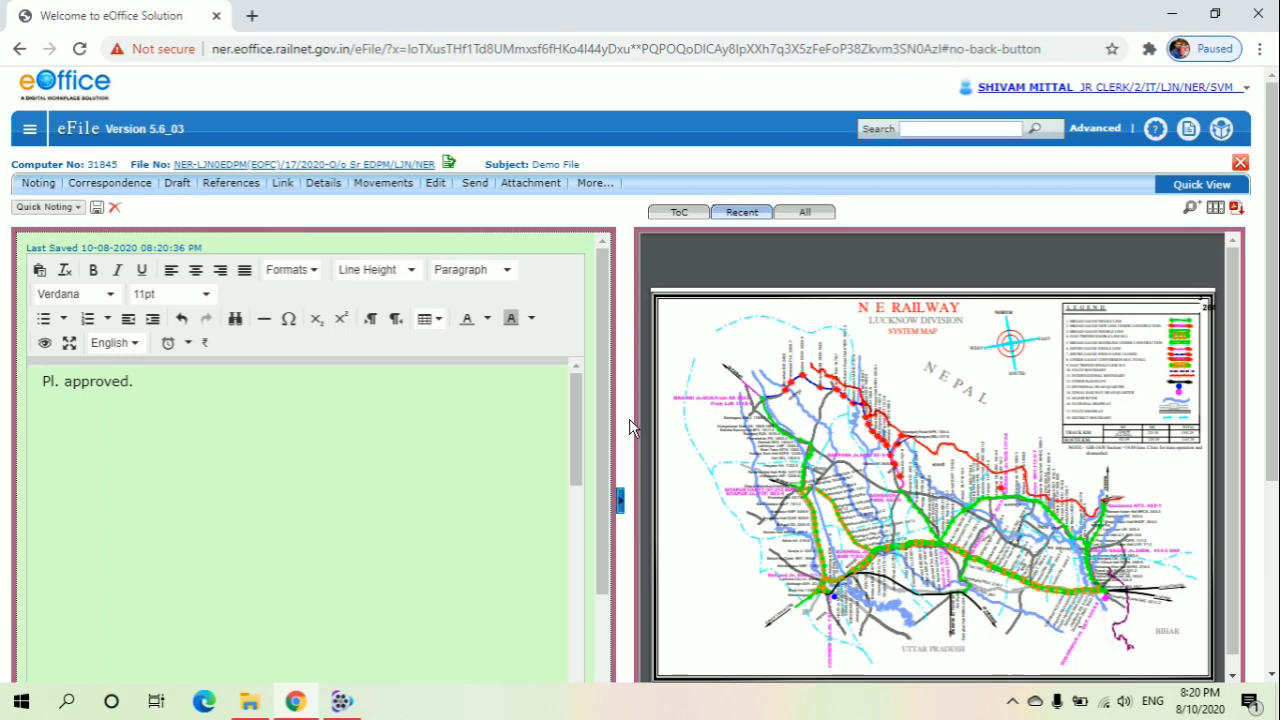
Open the Send form for the file and choose the recipient by searching the officer's name
{"action": "left_click", "coordinate": [472, 185]}
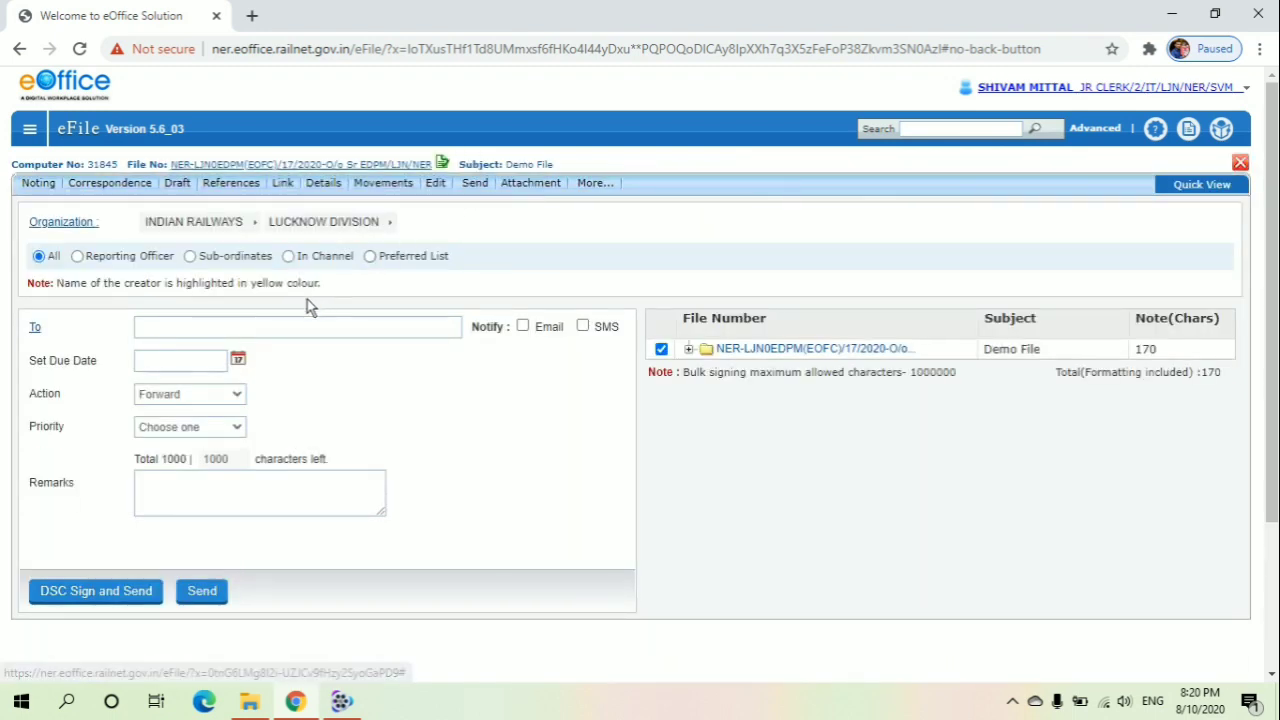
{"action": "left_click", "coordinate": [257, 337]}
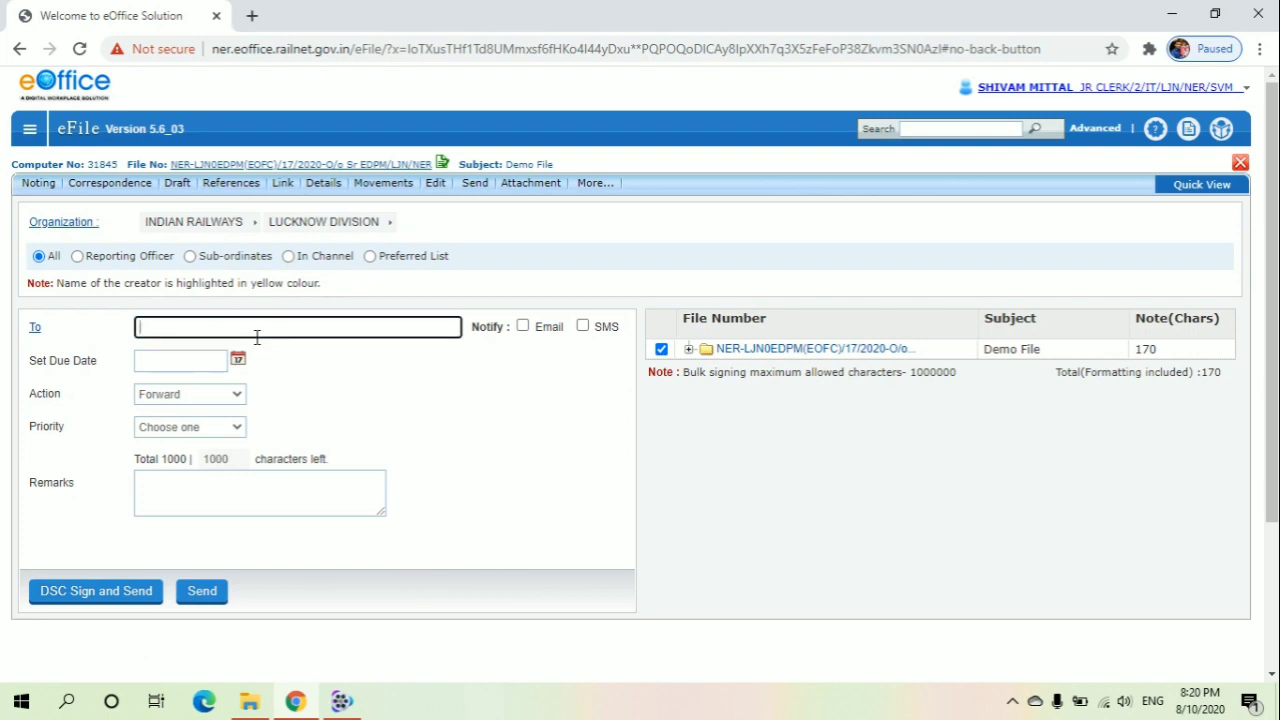
{"action": "type", "text": "Shivam"}
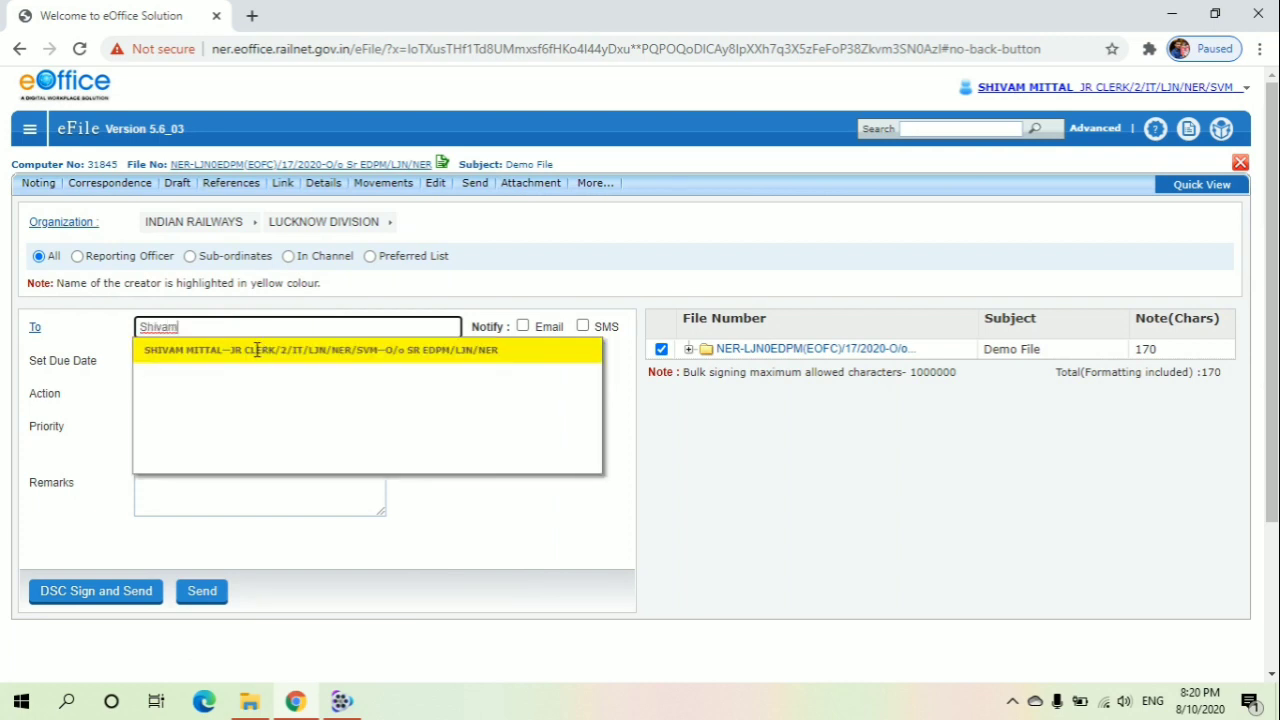
{"action": "left_click", "coordinate": [256, 350]}
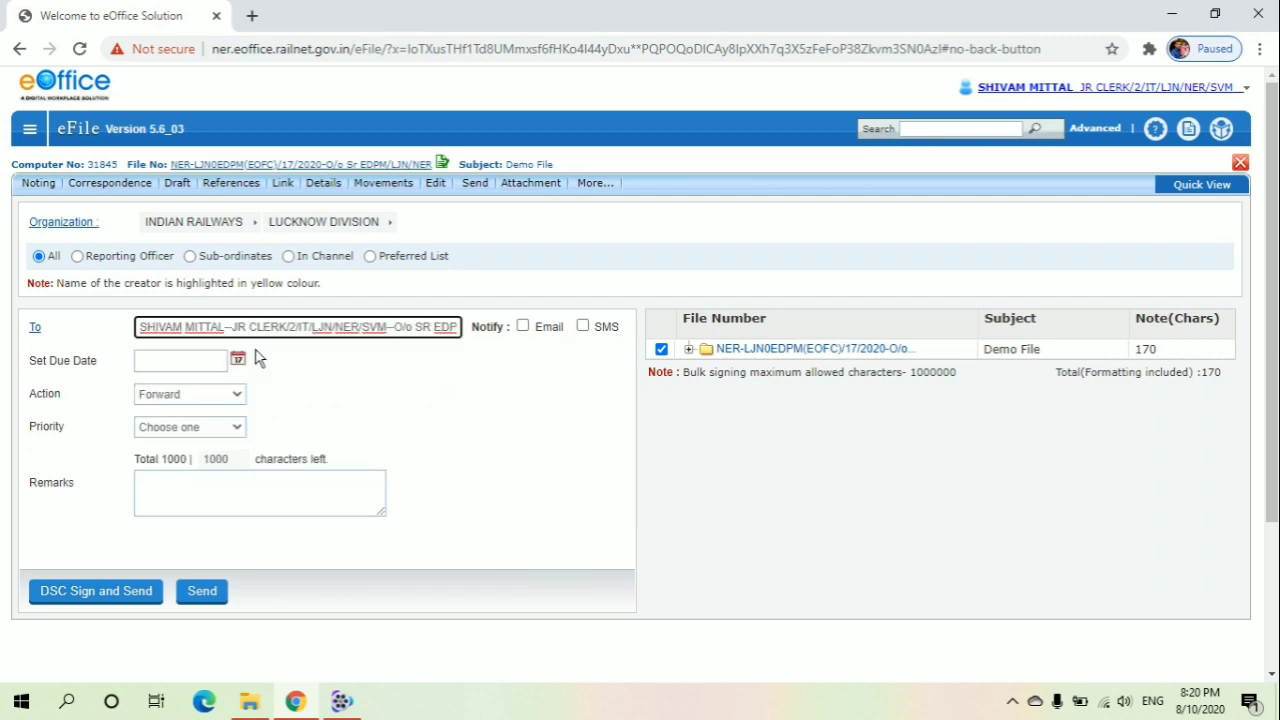
Turn on Email and SMS notification and set the due date to 10/08/2020
{"action": "left_click", "coordinate": [523, 327]}
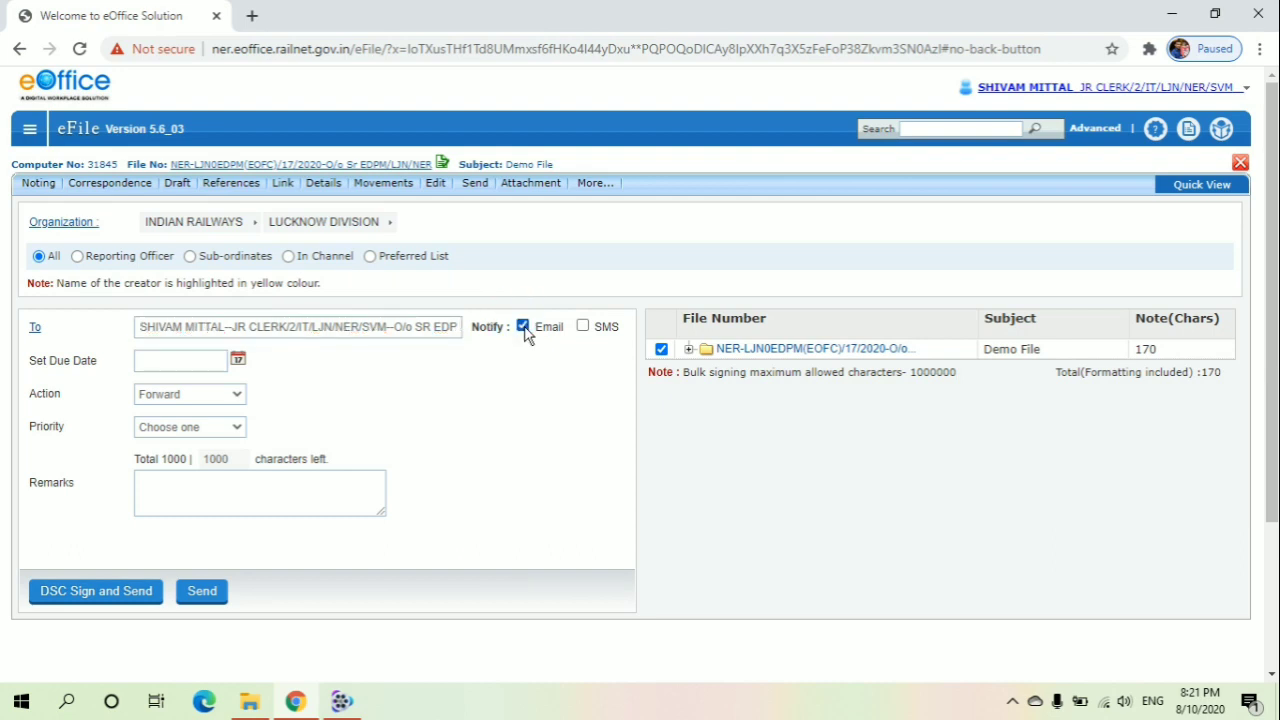
{"action": "left_click", "coordinate": [584, 330]}
{"action": "left_click", "coordinate": [186, 360]}
{"action": "left_click", "coordinate": [239, 360]}
{"action": "left_click", "coordinate": [239, 361]}
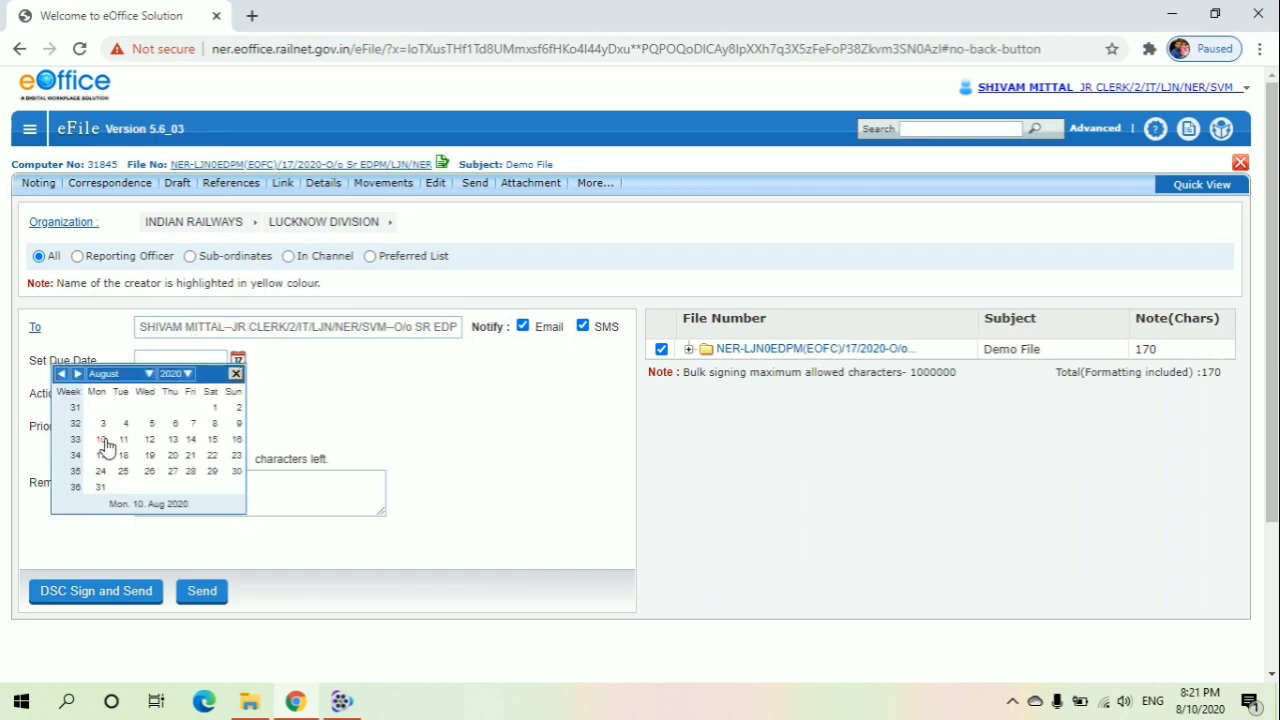
{"action": "left_click", "coordinate": [104, 440]}
Set the action to For Approval and the priority to Most Immediate
{"action": "left_click", "coordinate": [152, 398]}
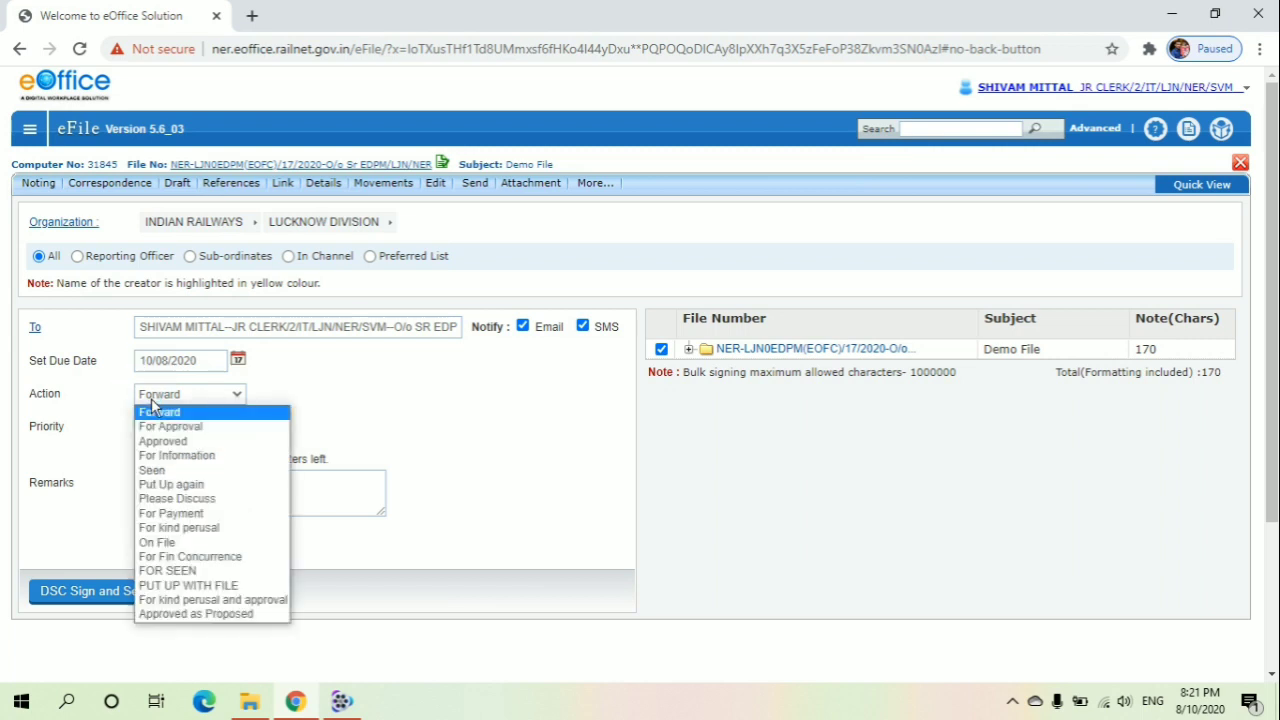
{"action": "left_click", "coordinate": [157, 412]}
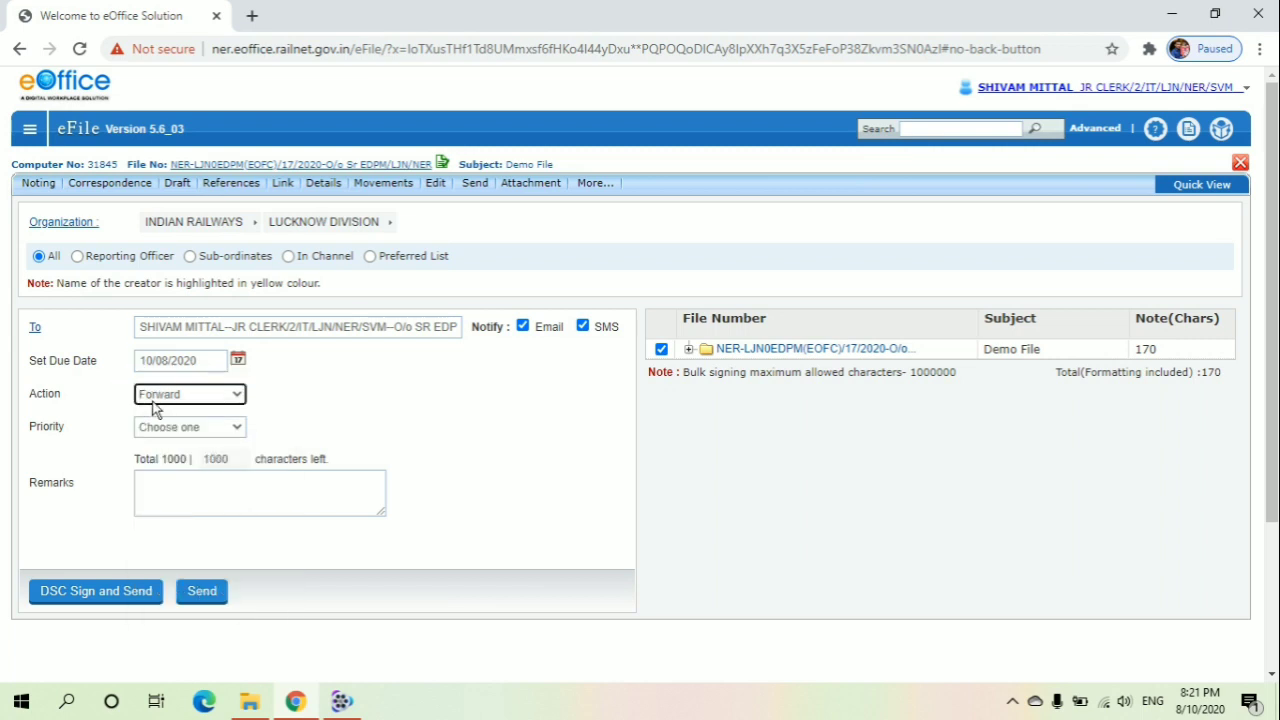
{"action": "left_click", "coordinate": [153, 404]}
{"action": "left_click", "coordinate": [152, 428]}
{"action": "left_click", "coordinate": [155, 430]}
{"action": "left_click", "coordinate": [181, 476]}
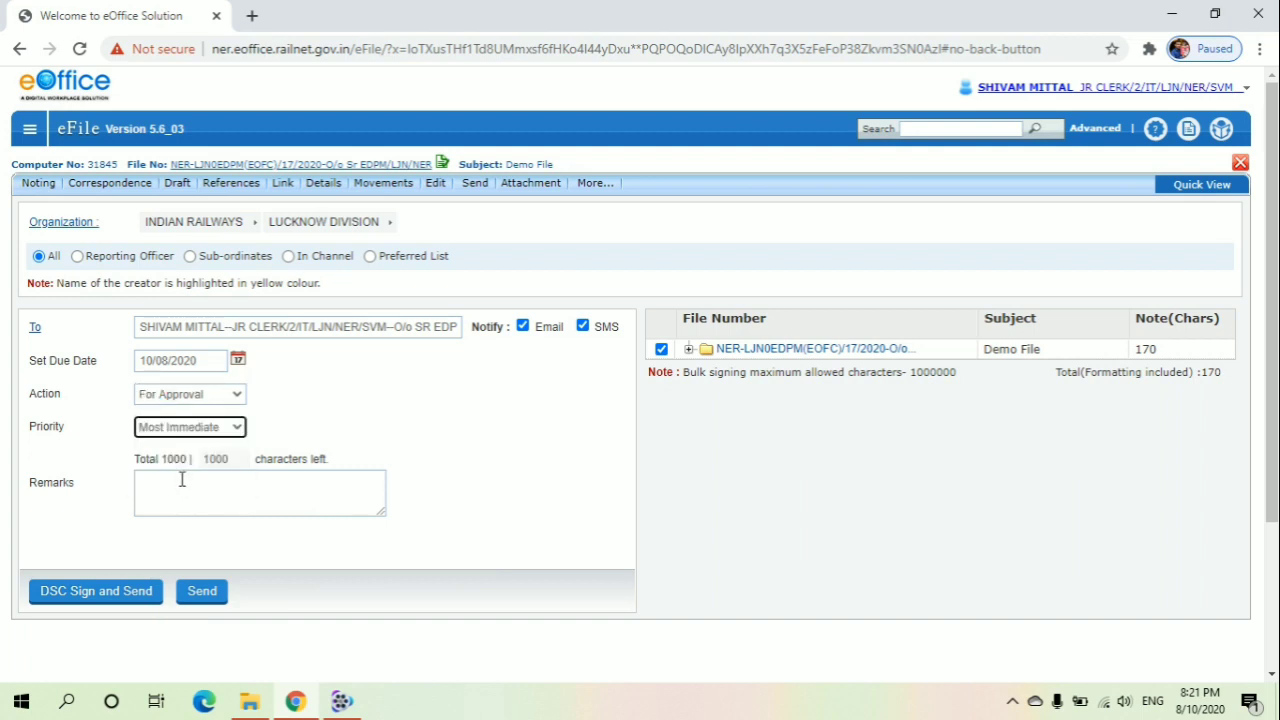
Enter the remarks "Demo File" for the movement
{"action": "left_click", "coordinate": [182, 484]}
{"action": "type", "text": "Demo "}
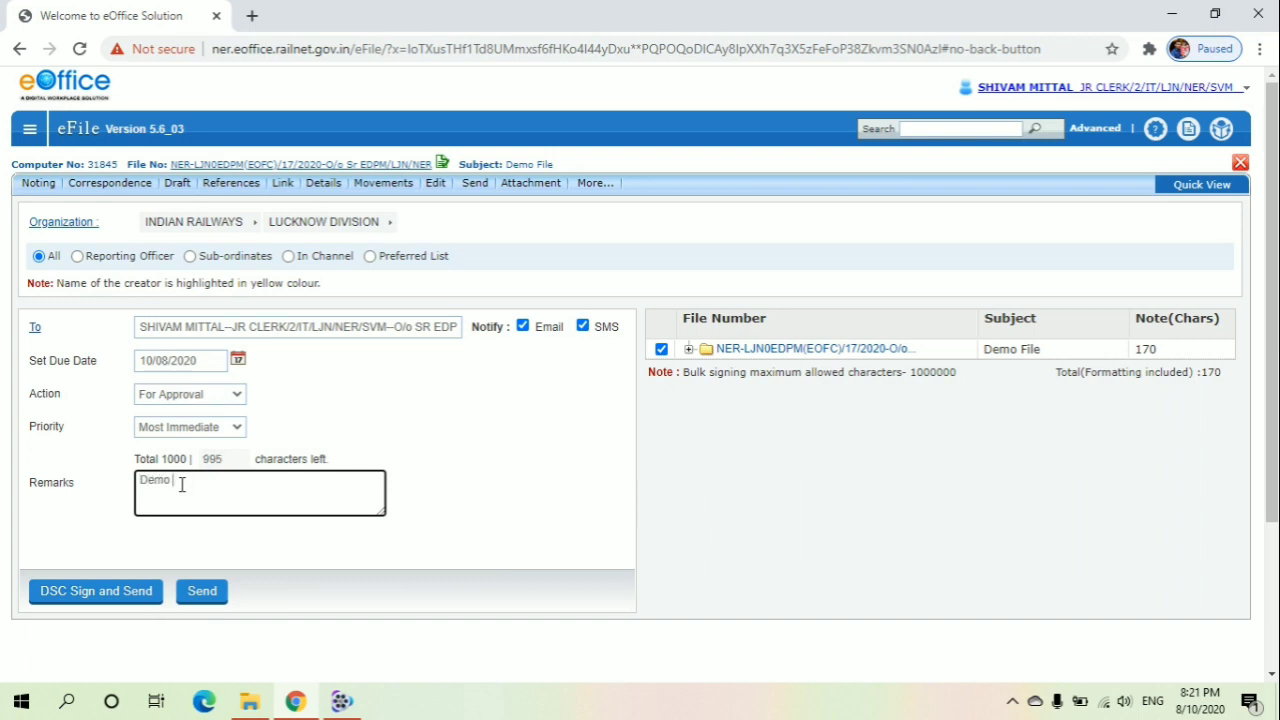
{"action": "type", "text": "File"}
{"action": "left_click", "coordinate": [108, 545]}
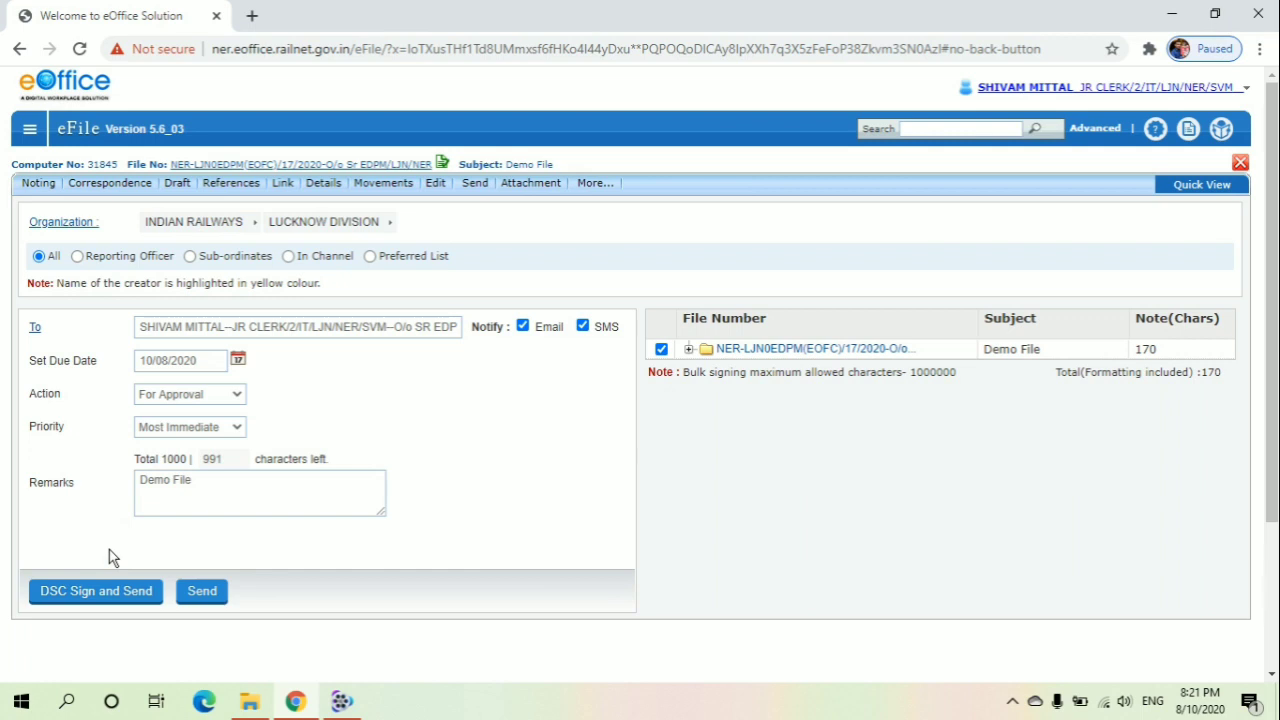